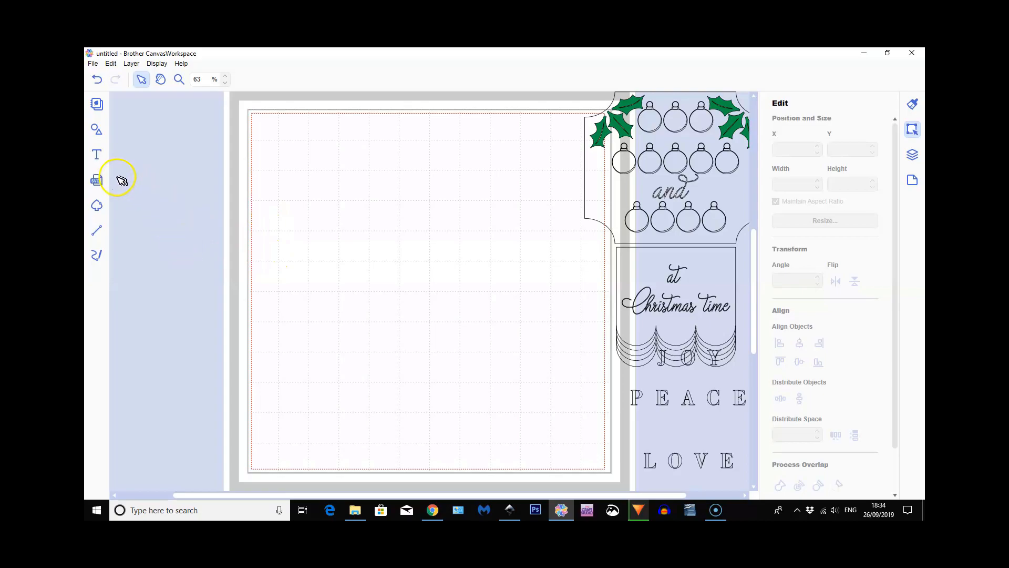
Add a square plaque shape with concave rounded corners and a square shape with three scallops along one side
left_click(96, 127)
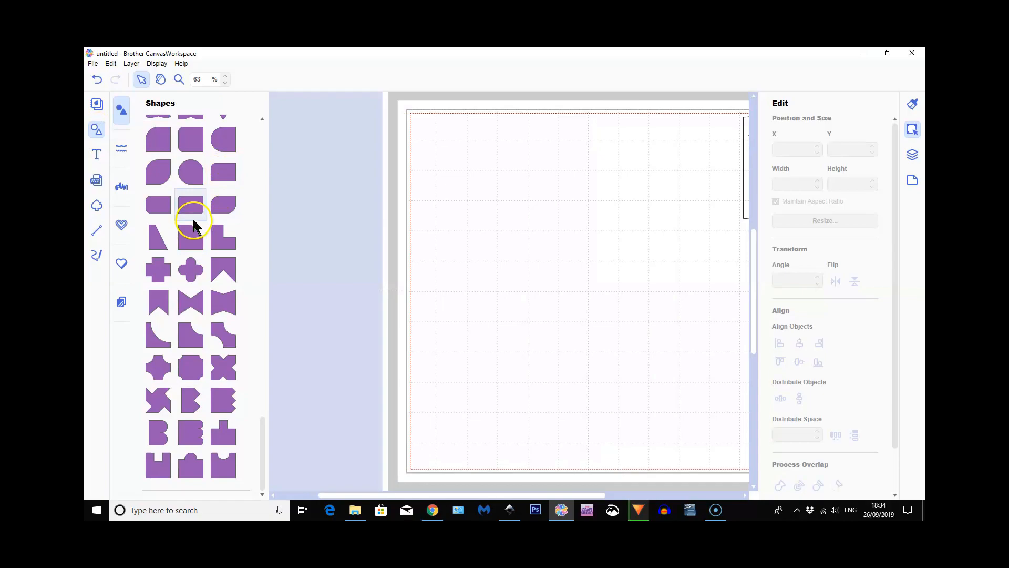
scroll(193, 218, "up", 1)
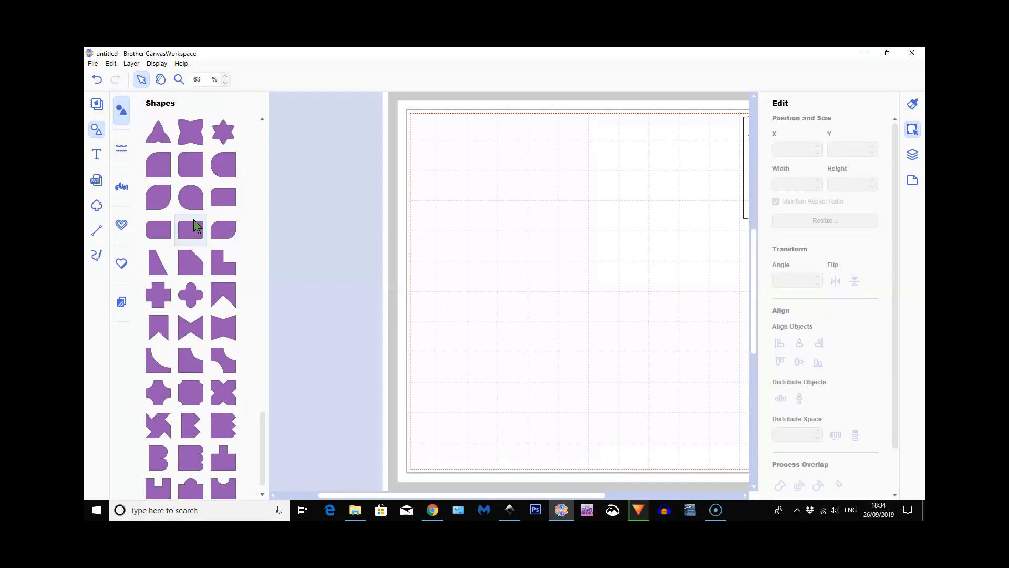
scroll(193, 221, "down", 1)
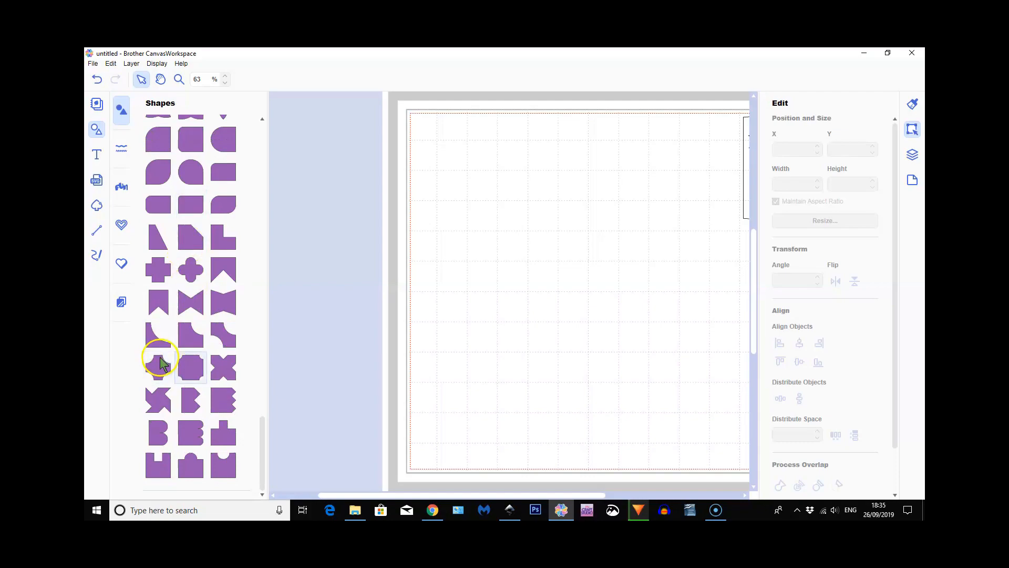
left_click(192, 363)
left_click(188, 430)
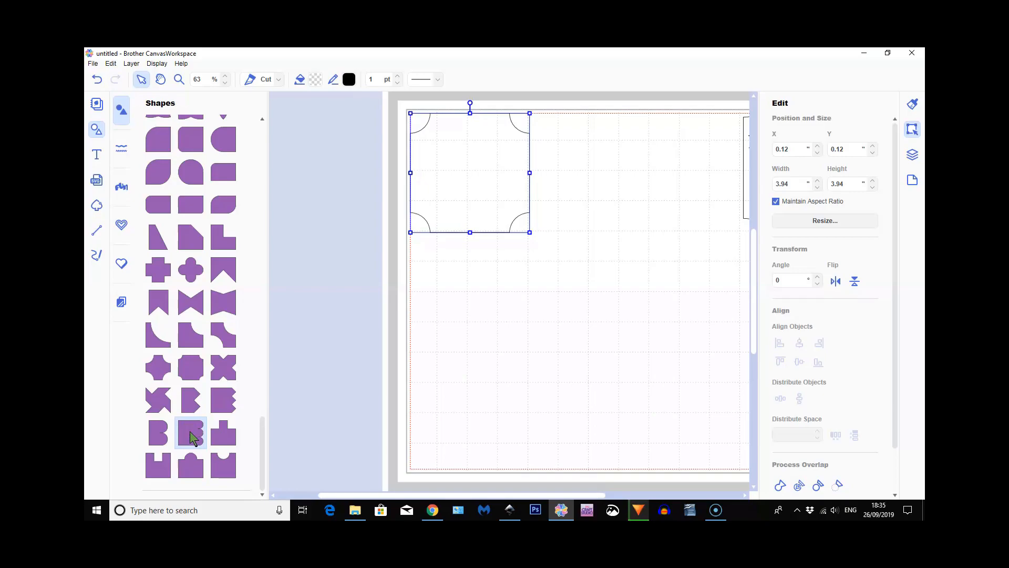
left_click(200, 334)
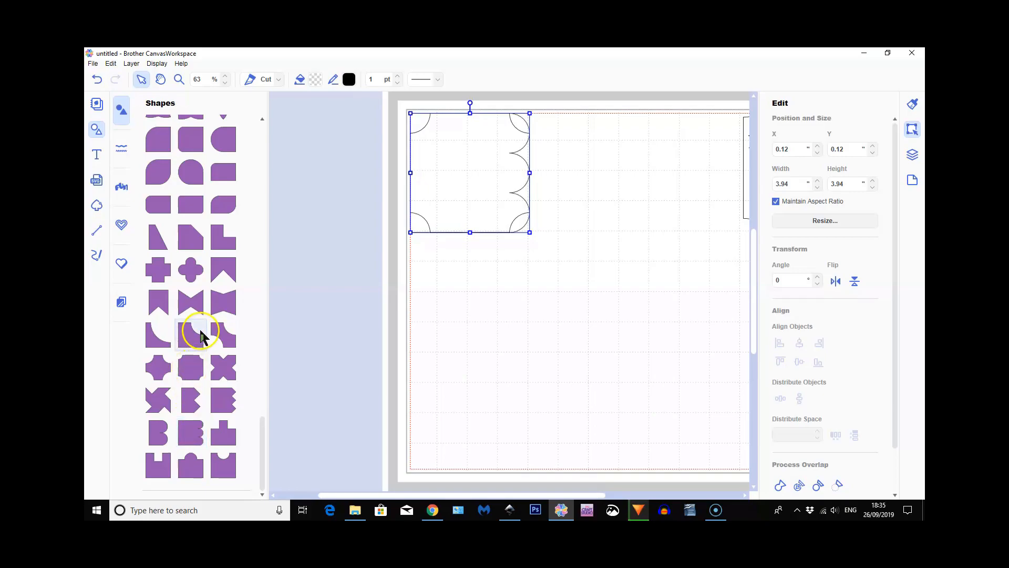
left_click(96, 129)
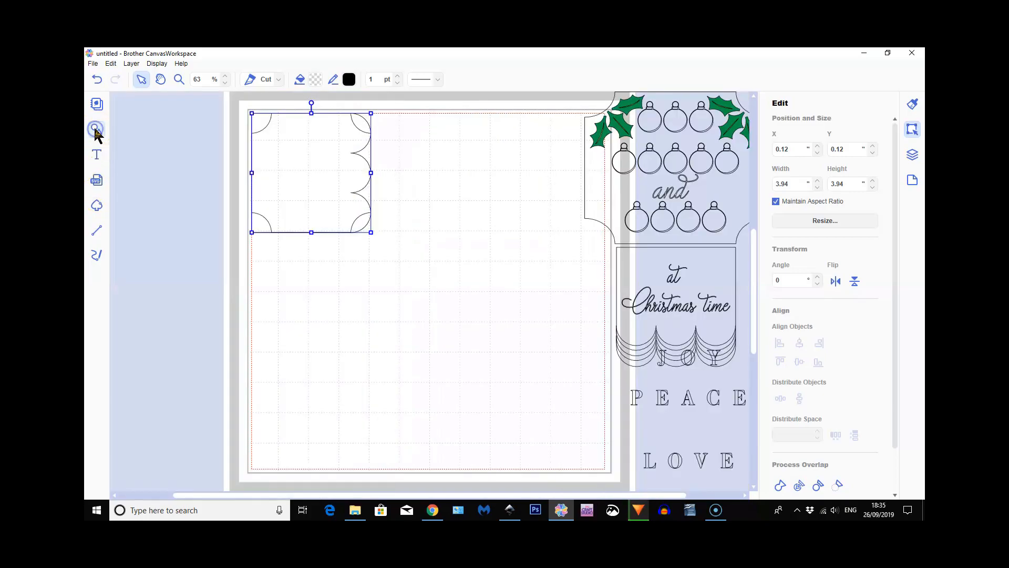
Move the scalloped shape below the plaque and rotate it 90° so its scallops point down
left_click_drag(322, 168, 326, 319)
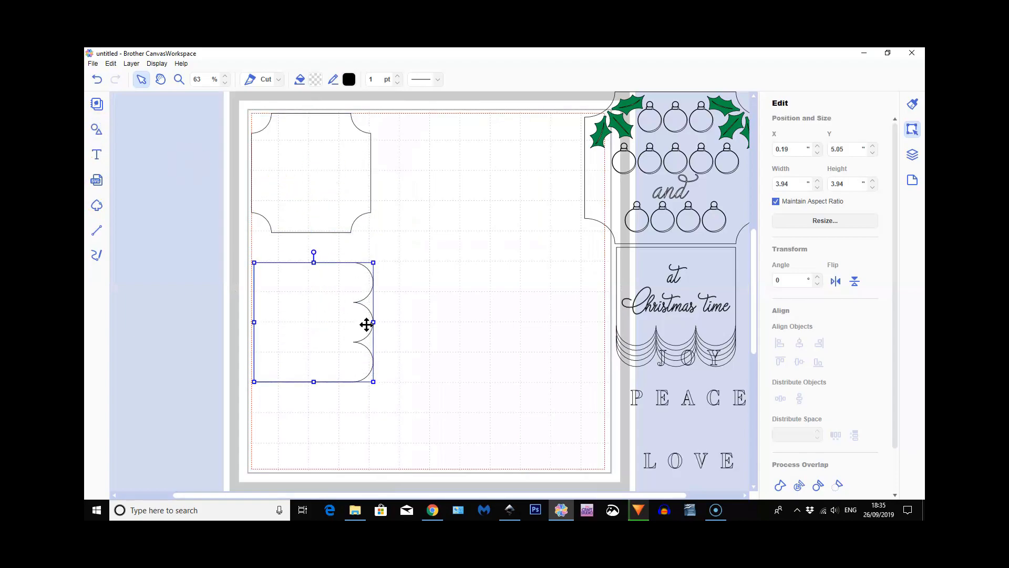
left_click(777, 281)
left_click(776, 298)
left_click_drag(295, 340, 298, 322)
left_click(285, 205)
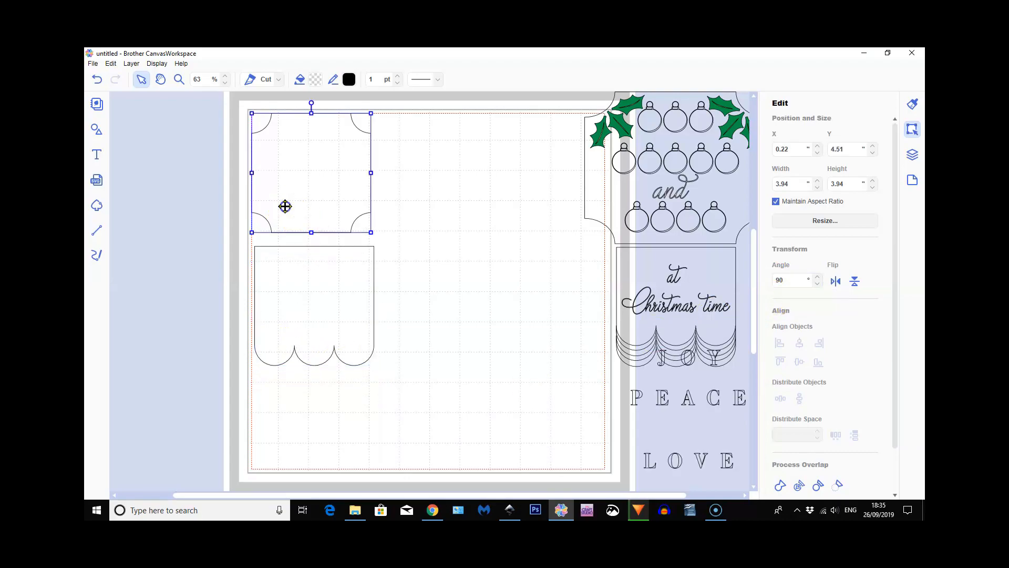
left_click(309, 310)
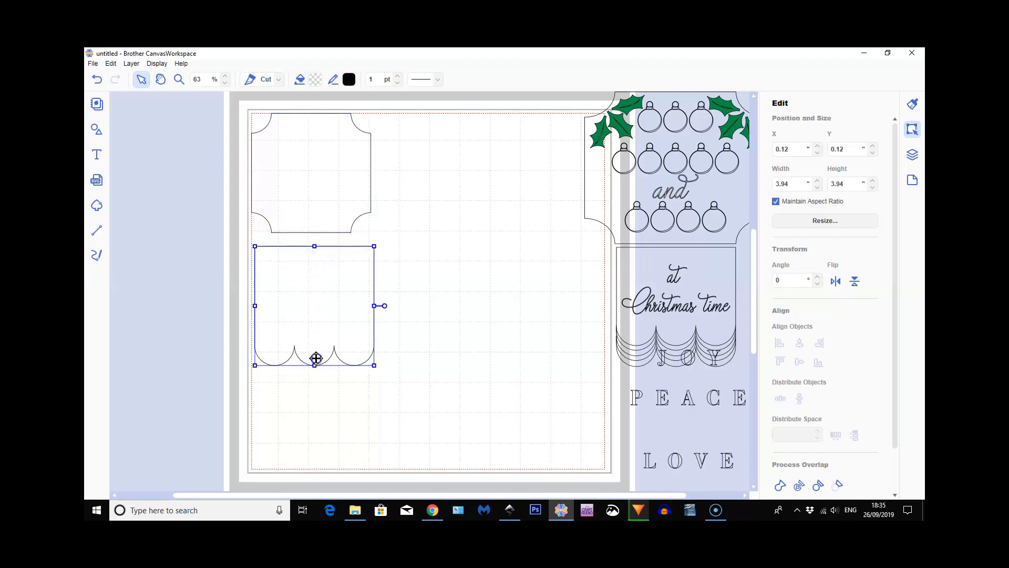
left_click_drag(326, 349, 335, 426)
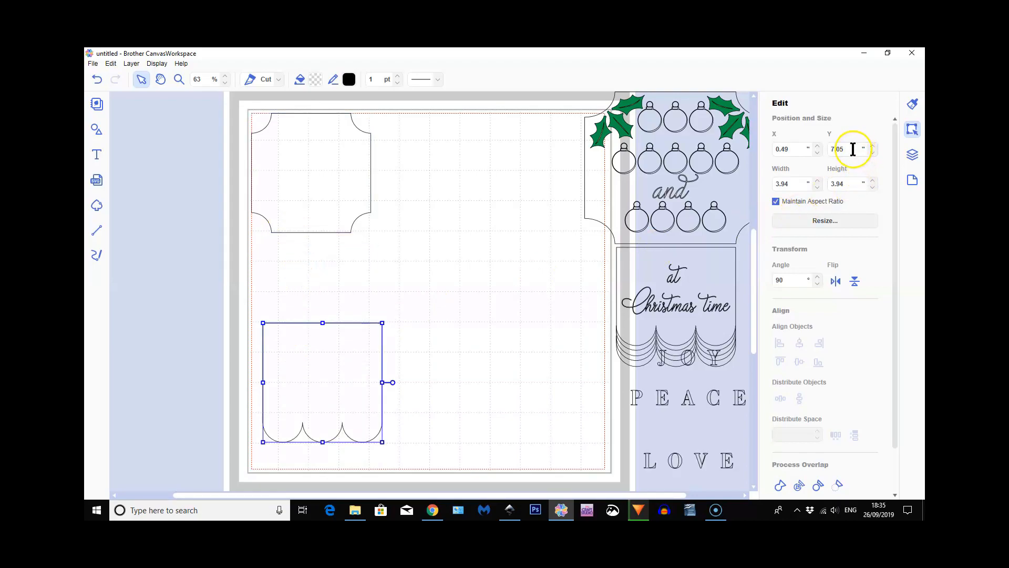
Set the plaque's height to 6 with the aspect ratio maintained
left_click(319, 172)
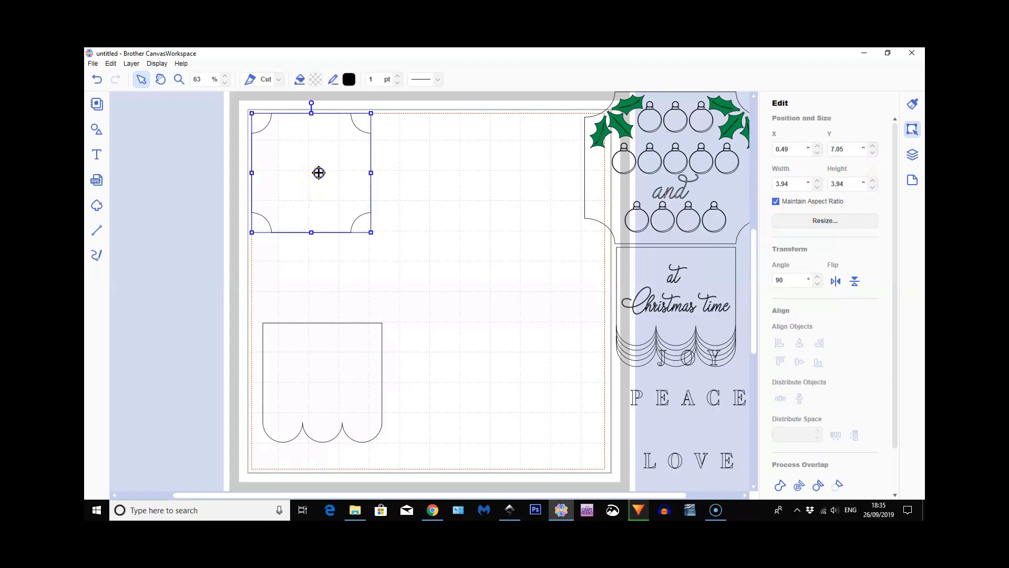
double_click(831, 186)
type("6")
key("Return")
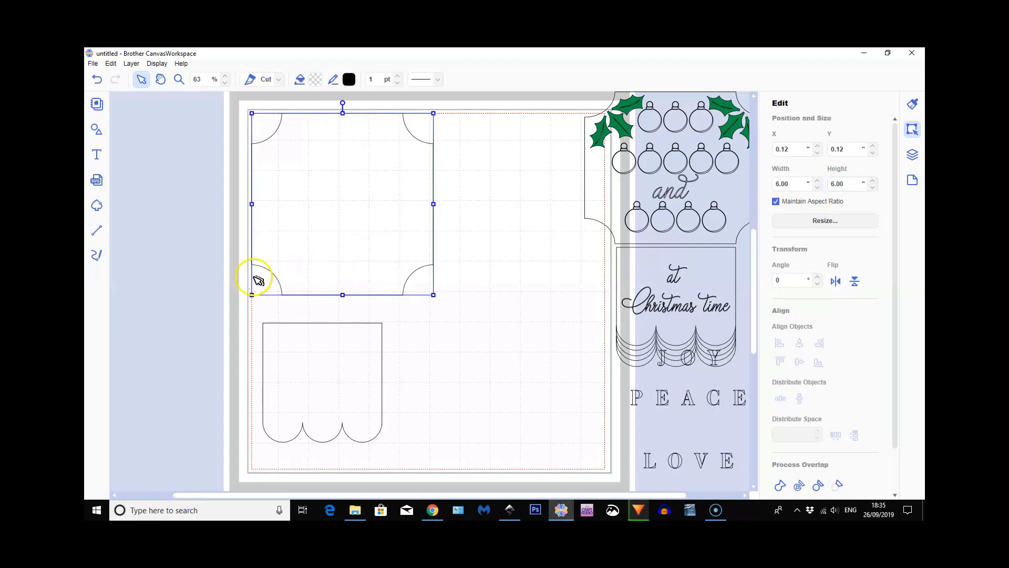
Place the scalloped shape just under the plaque and set its width to 4 with the aspect ratio maintained
left_click_drag(323, 362, 343, 341)
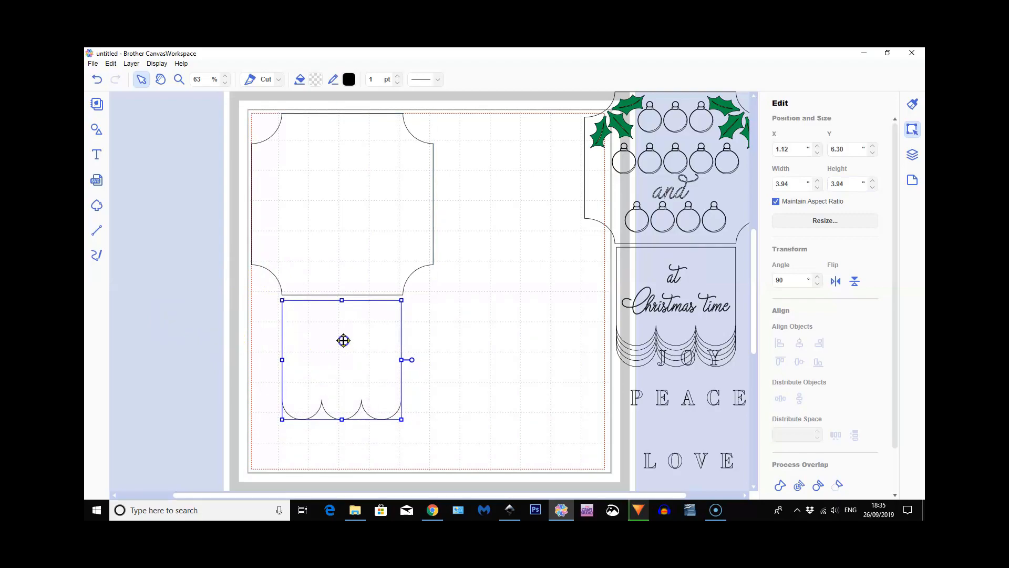
double_click(790, 184)
type("4")
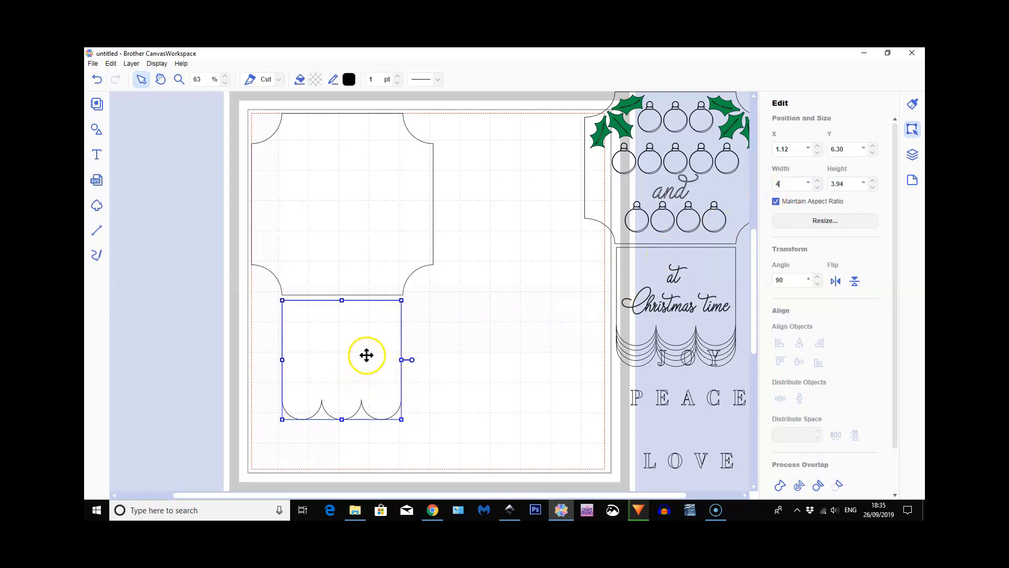
key("Return")
Select the plaque and the scalloped shape together and align their centers horizontally
left_click(347, 283)
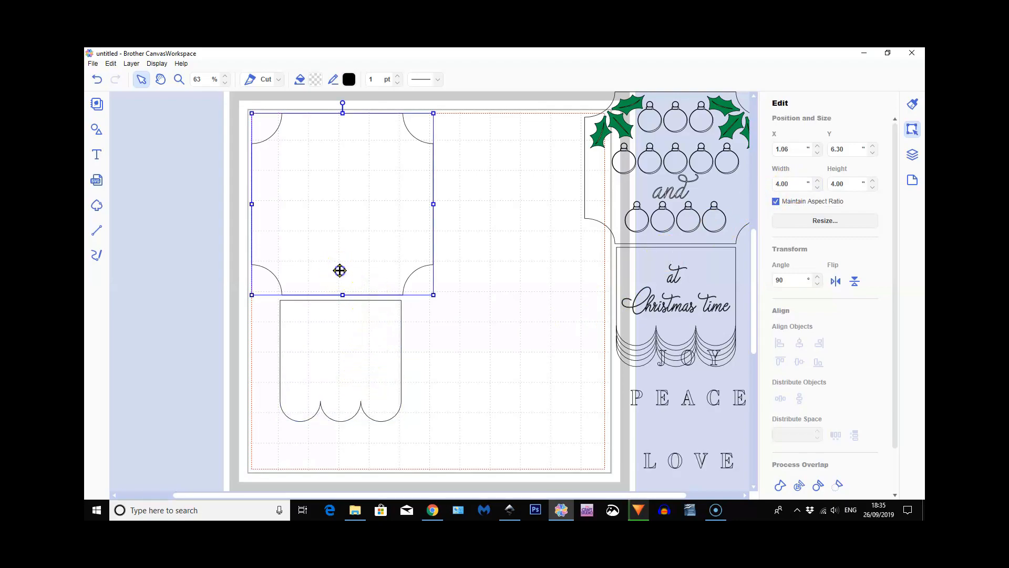
left_click_drag(323, 255, 441, 401)
left_click(259, 107)
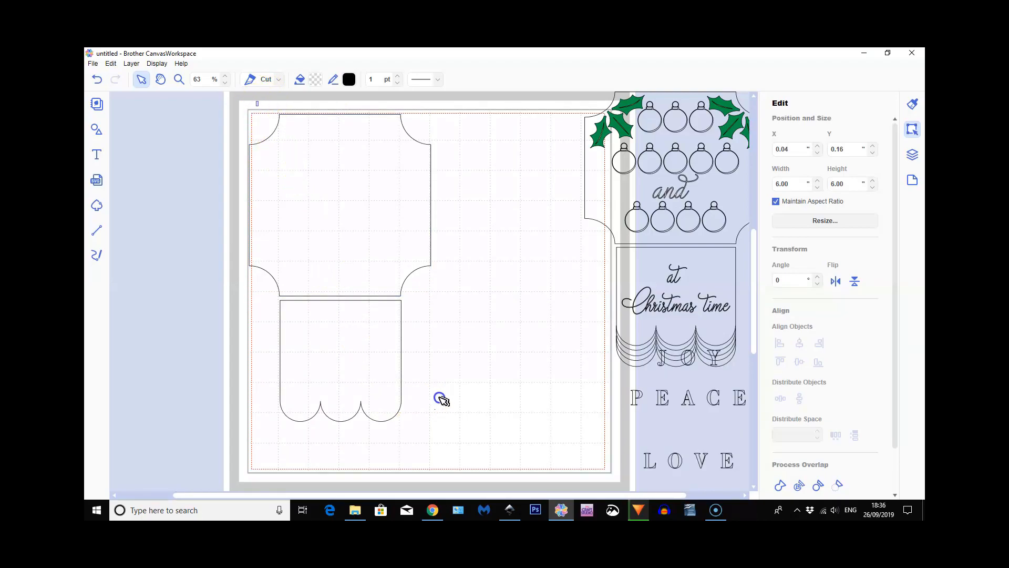
left_click(802, 342)
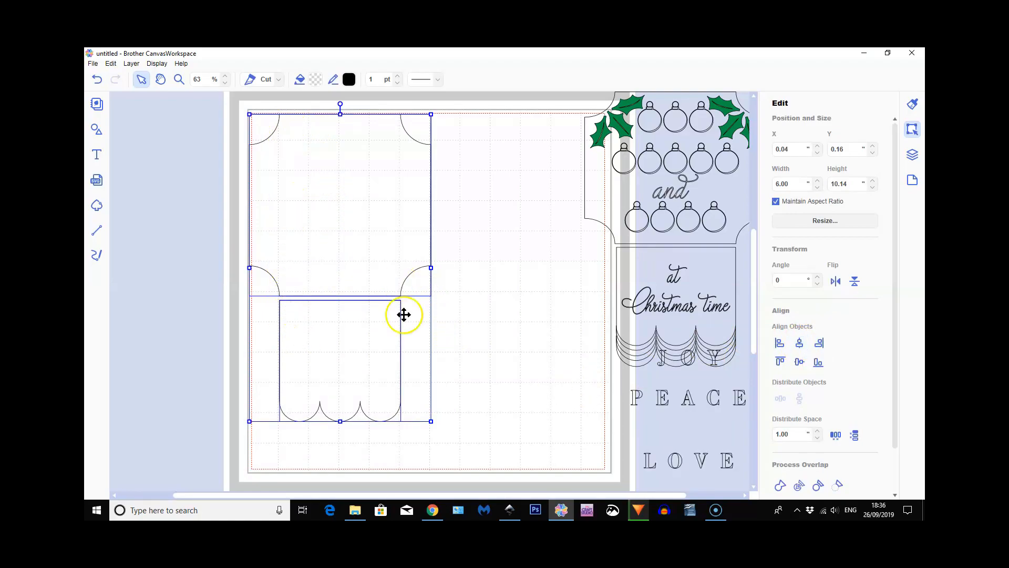
left_click(482, 353)
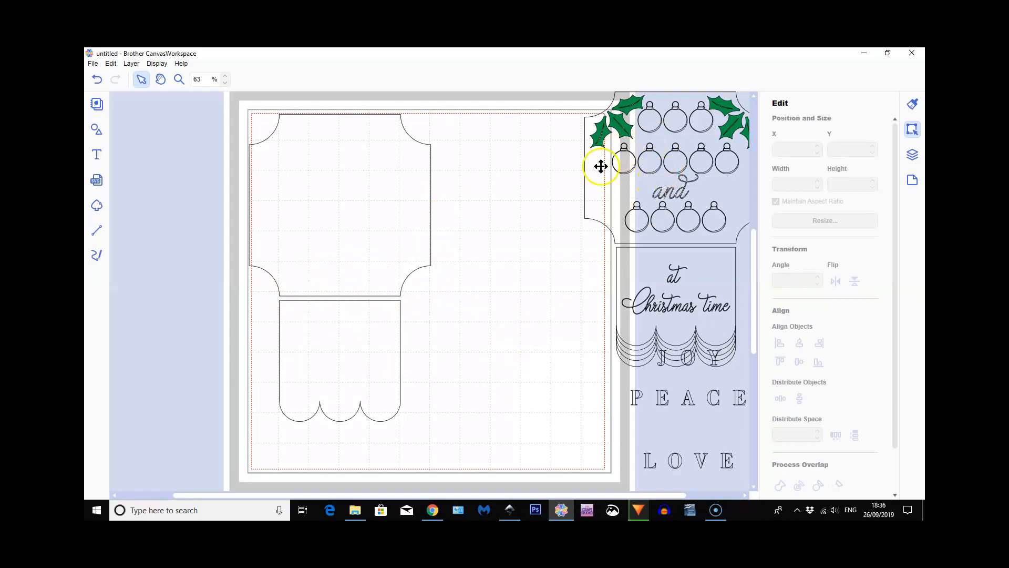
Add the text JOY in the ChristmasTree font in the empty mat area beside the plaque
left_click(98, 157)
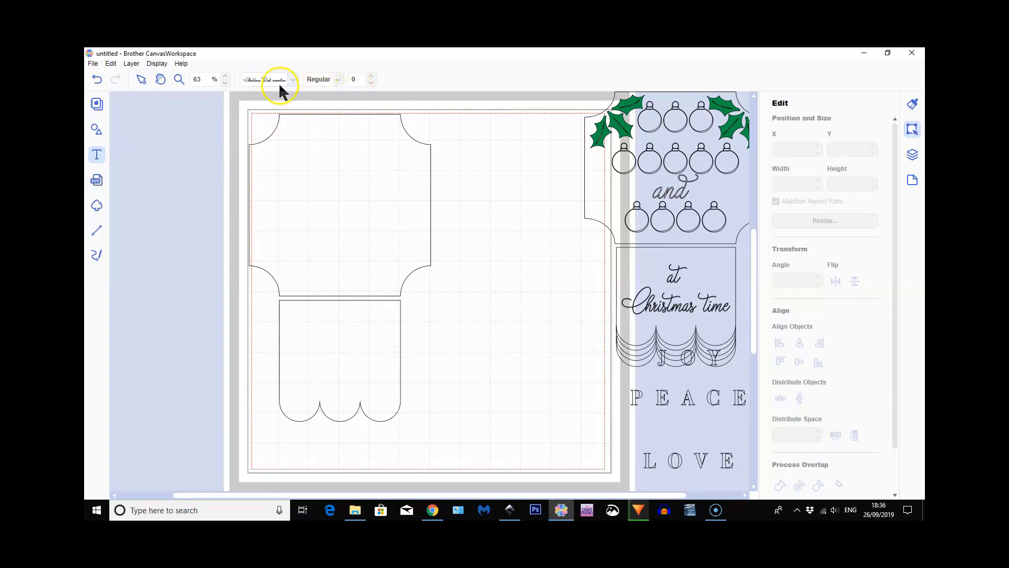
left_click(292, 80)
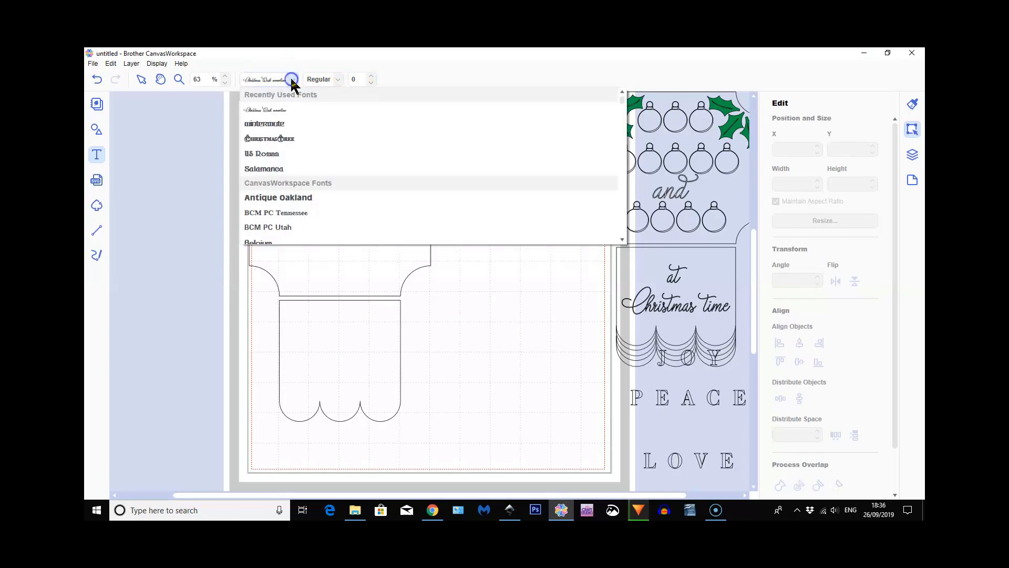
left_click(289, 140)
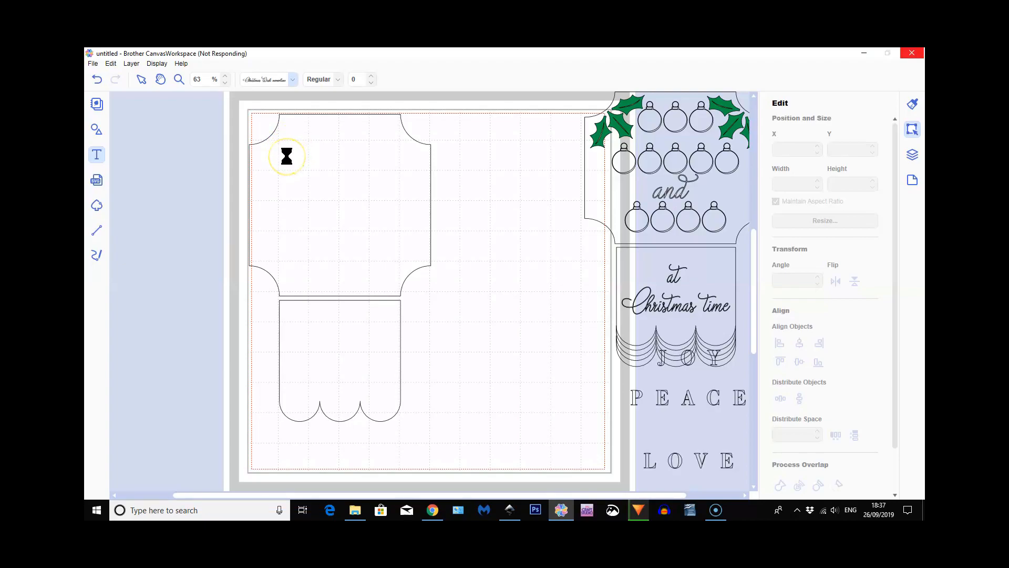
left_click(467, 137)
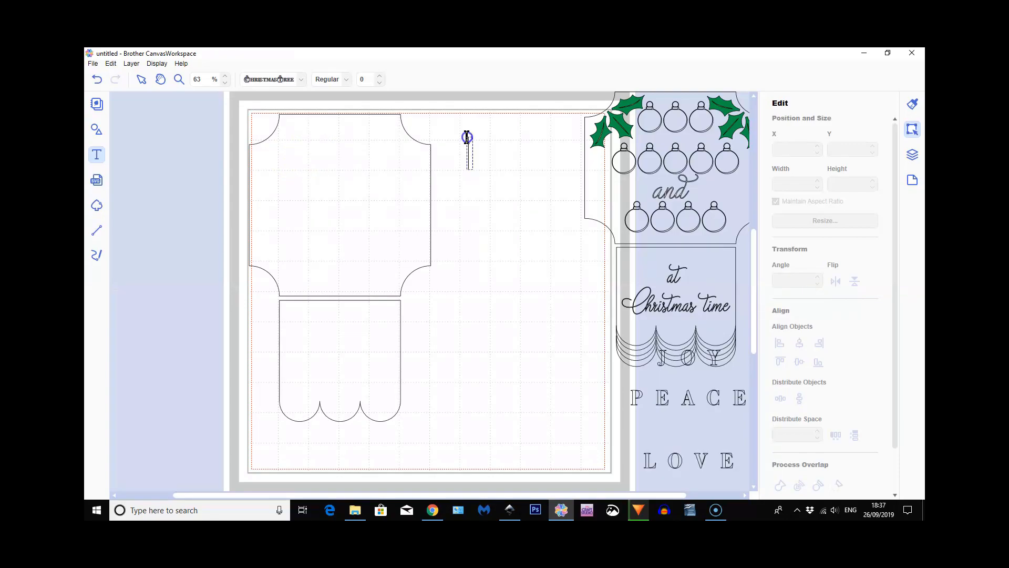
left_click(545, 165)
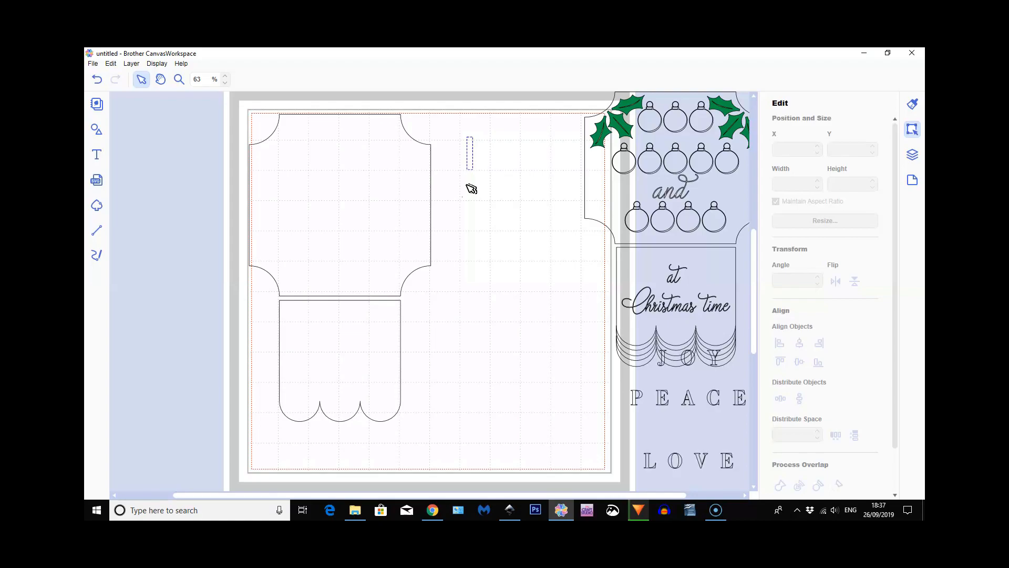
type("JOY")
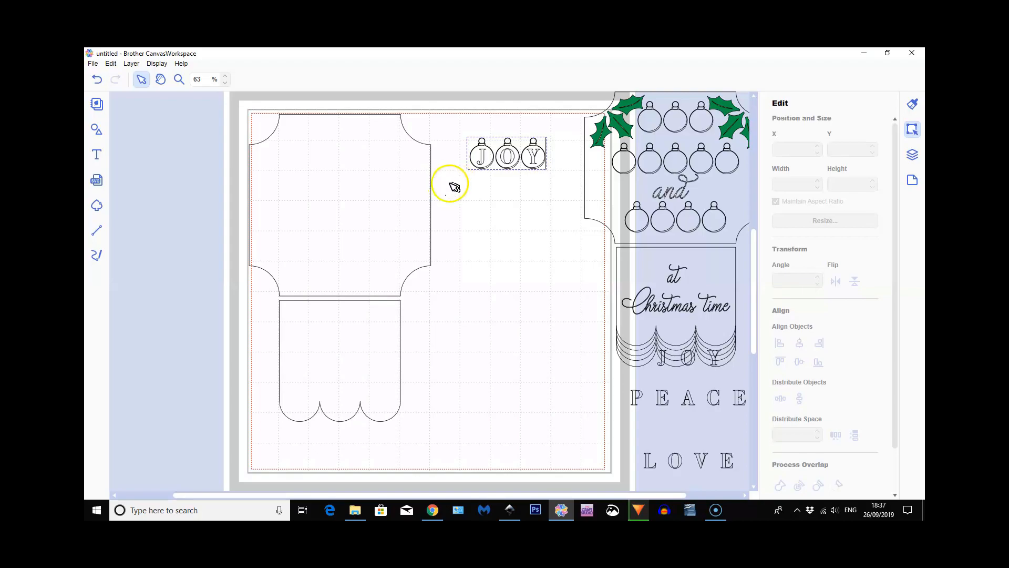
Add PEACE and LOVE as two separate texts in the same bauble font, one below the other under JOY
left_click(98, 157)
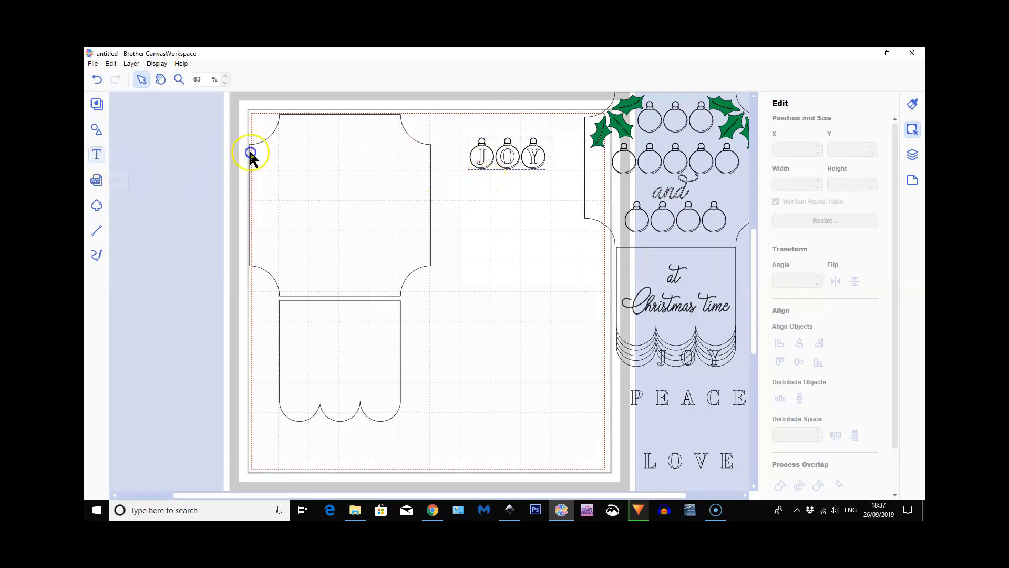
left_click(466, 188)
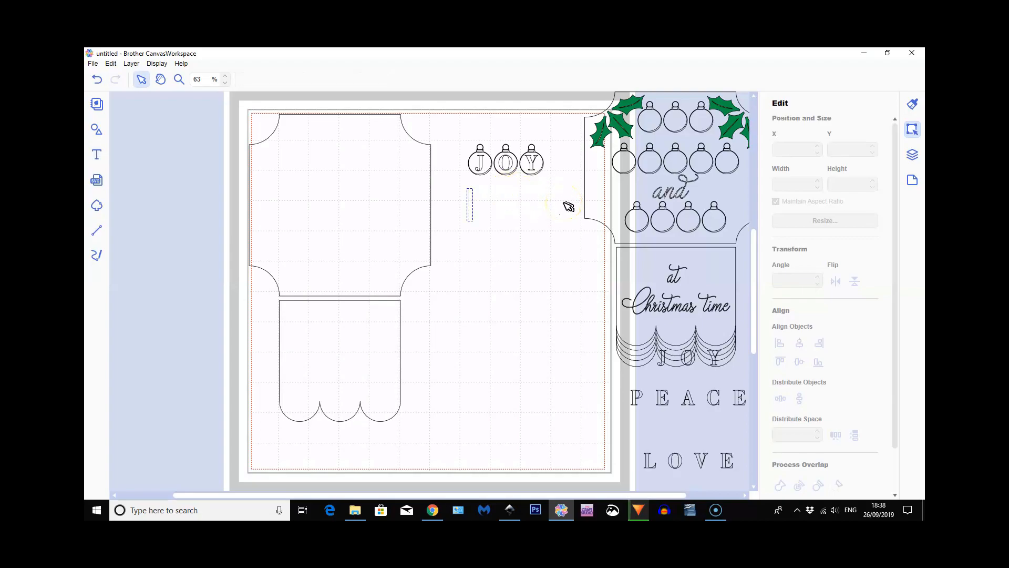
type("PEACE")
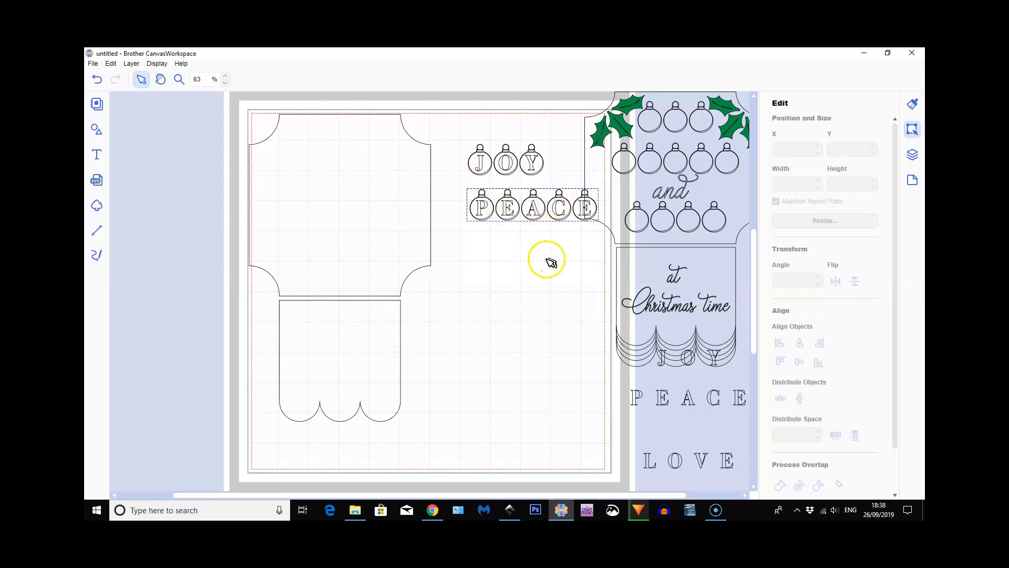
left_click(96, 154)
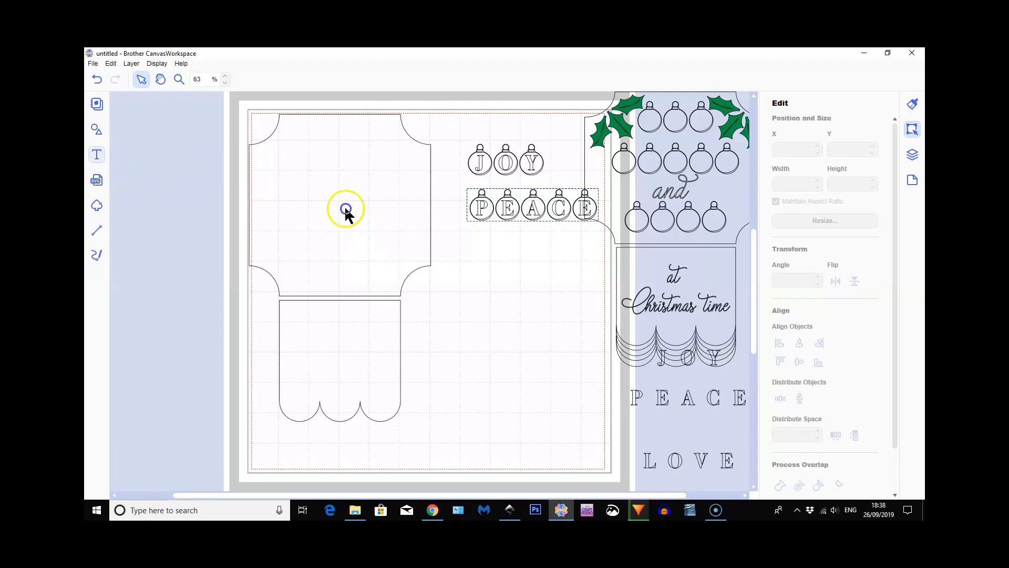
left_click(510, 260)
type("LOVE")
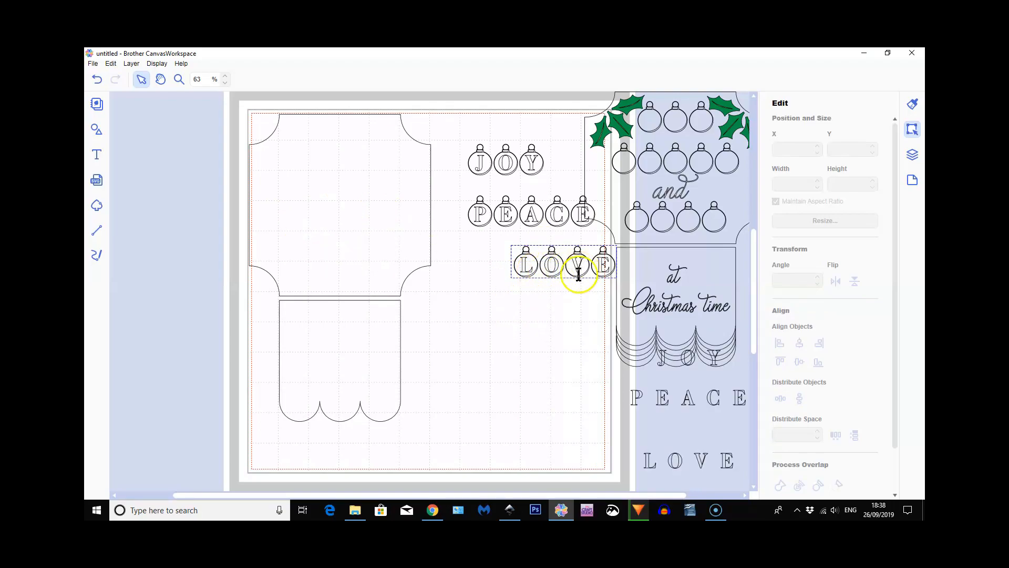
left_click(528, 293)
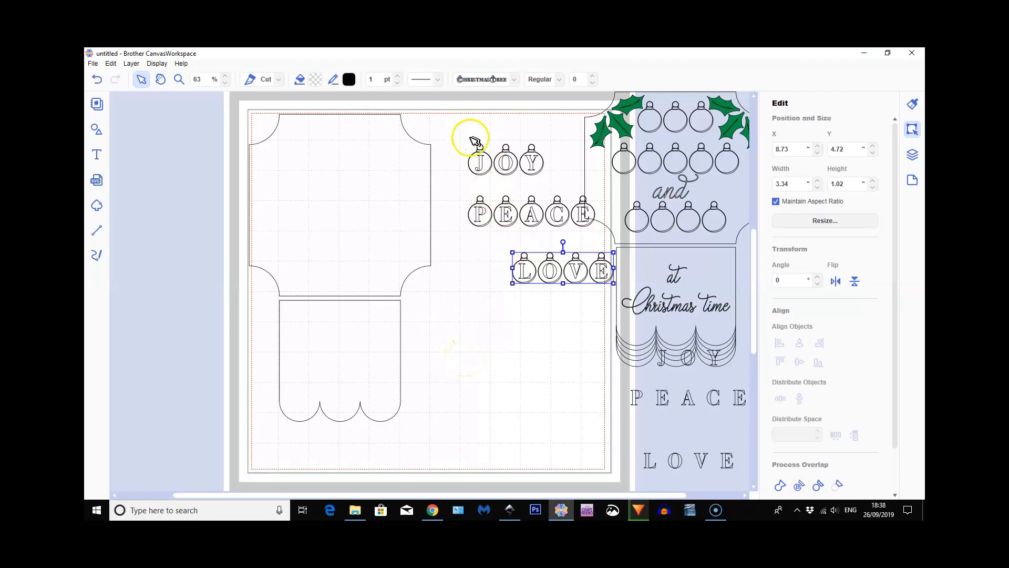
Select the bauble texts JOY, PEACE and LOVE together and move them onto the large plaque
left_click(482, 170)
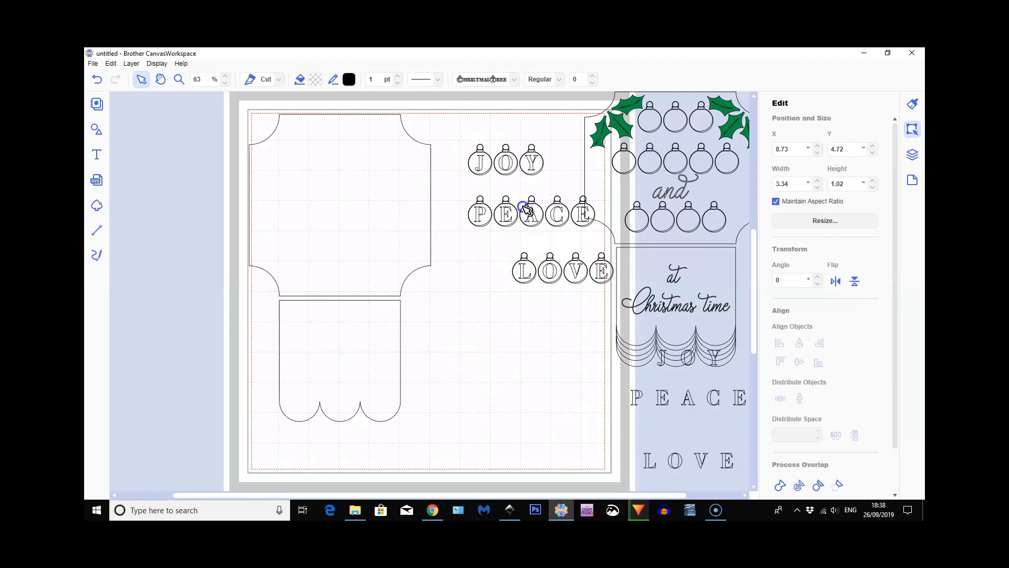
left_click(571, 324)
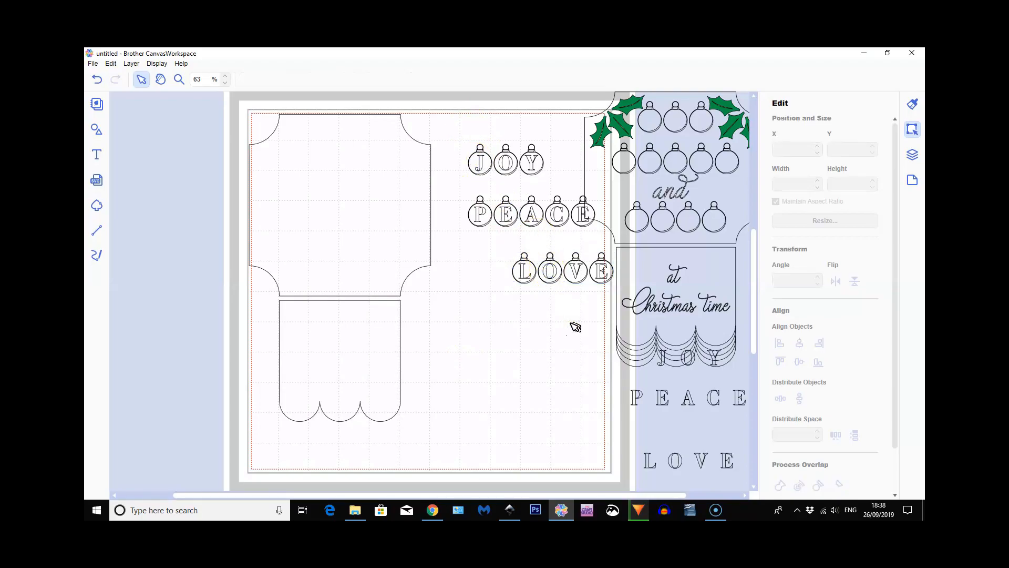
left_click_drag(460, 134, 572, 322)
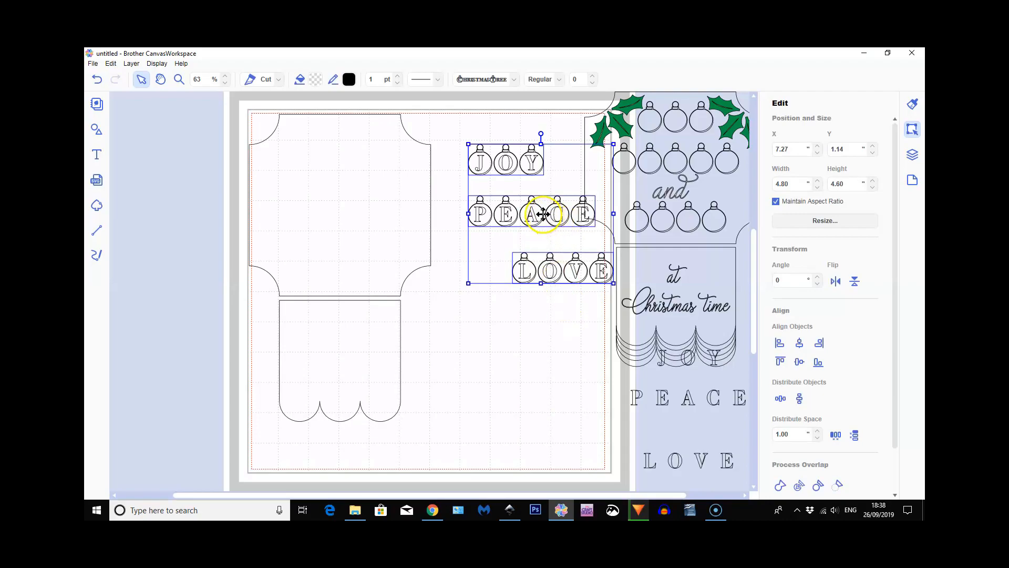
left_click_drag(533, 215, 338, 198)
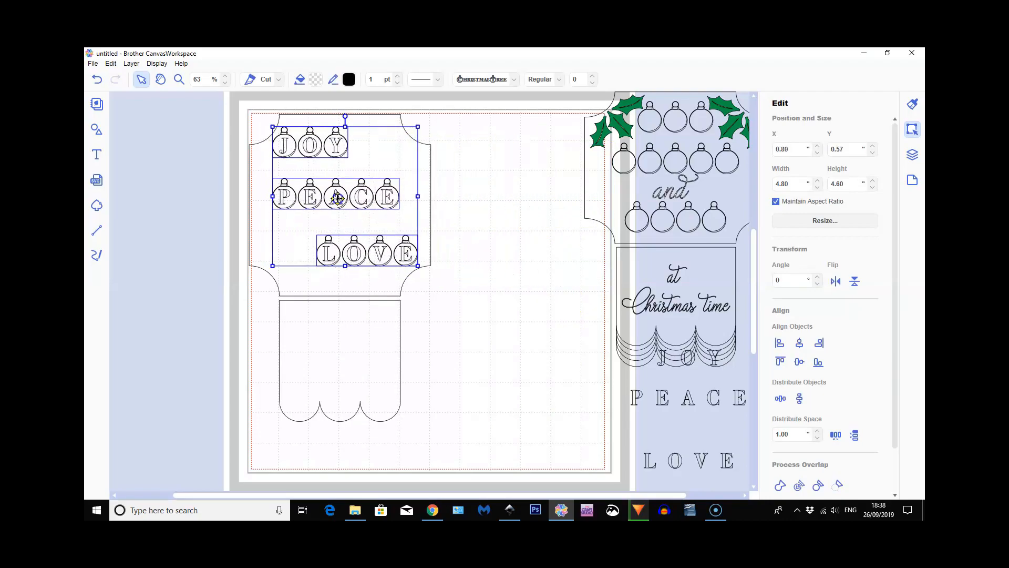
Add the large plaque to the selected bauble texts and align all their centers horizontally
left_click(342, 279)
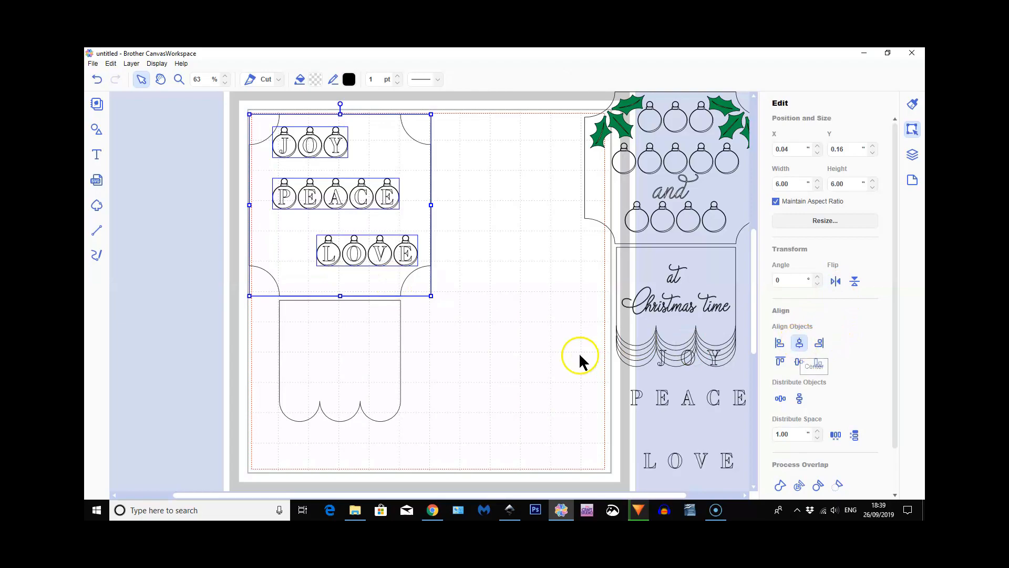
left_click(549, 326)
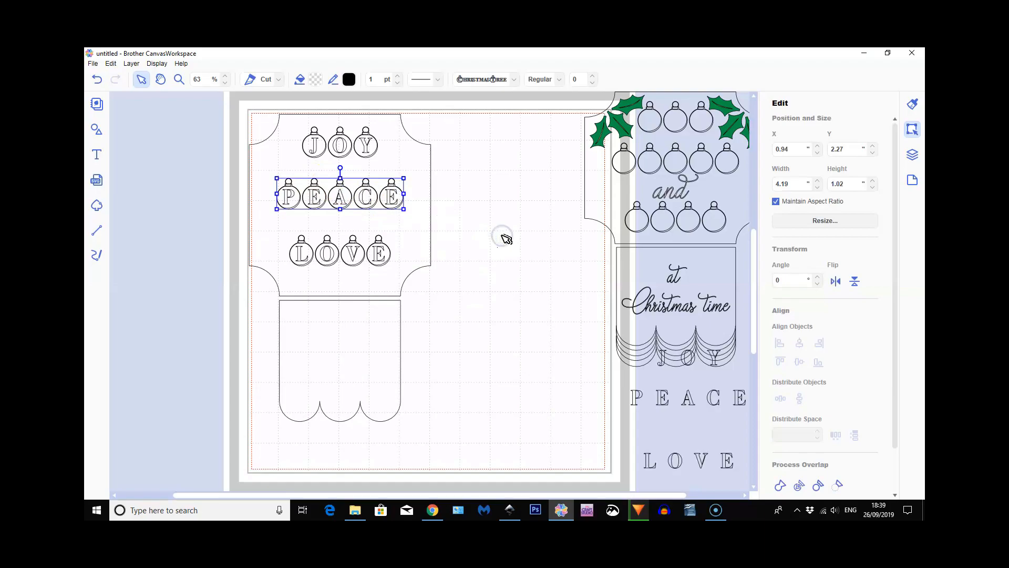
Nudge the PEACE text up toward JOY to a Y position of 1.94
key("Up")
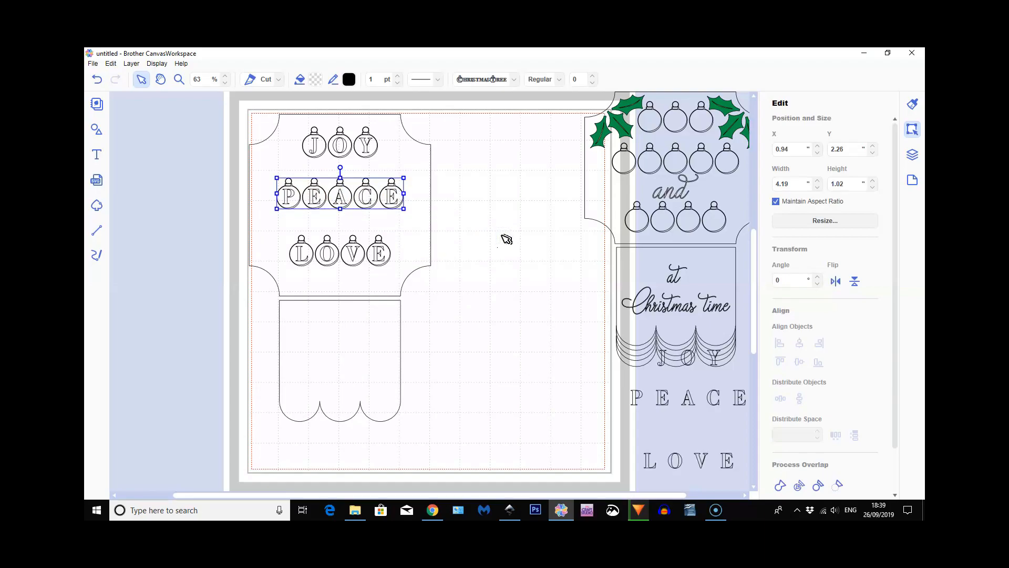
key("Up")
key("Up")
key("Up")
key("Up")
key("Up")
key("Up")
key("Up")
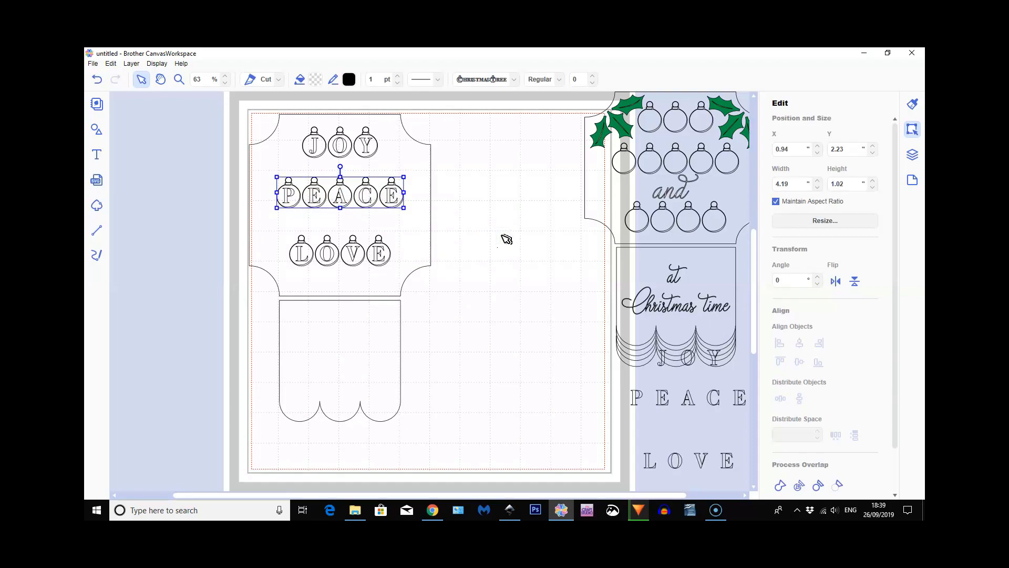
key("Up")
key("Up")
key("Up")
key("Up")
key("Up")
key("Up")
key("Up")
key("Up")
key("Up")
key("Up")
key("Up")
key("Up")
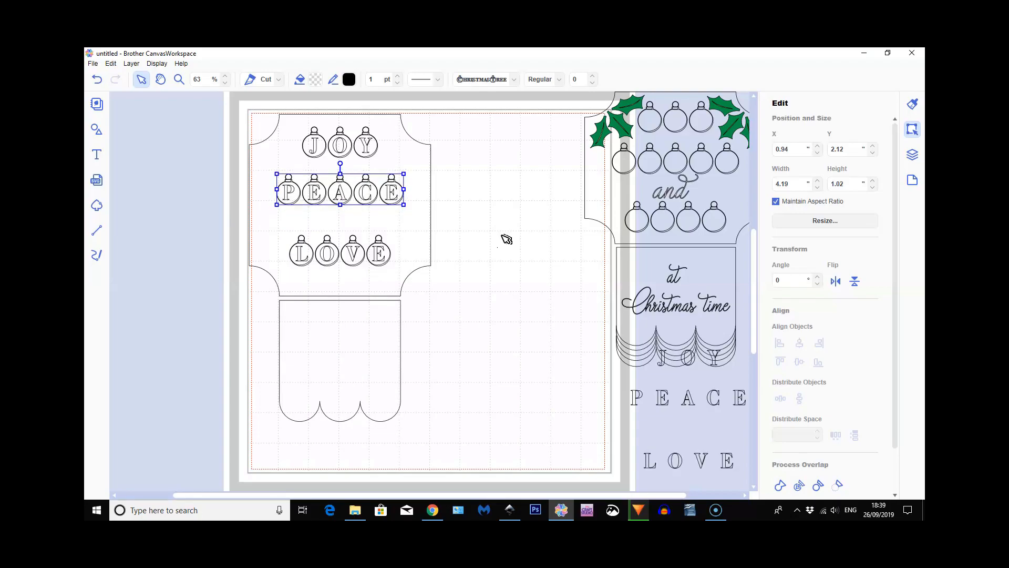
key("Up")
key("Up")
key("Up")
key("Up")
key("Up")
key("Up")
key("Up")
key("Up")
key("Up")
key("Up")
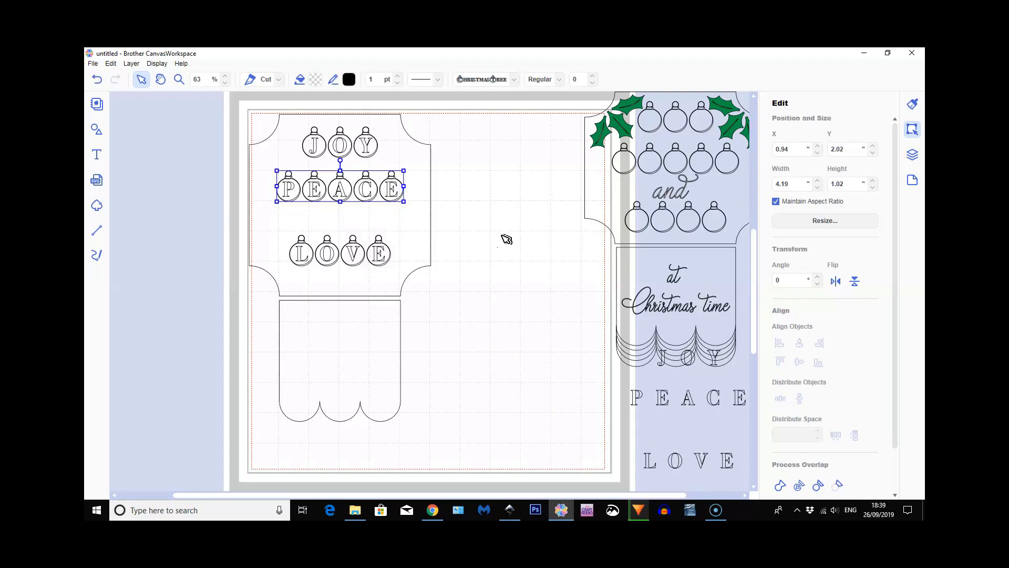
key("Up")
key("Up")
key("Up")
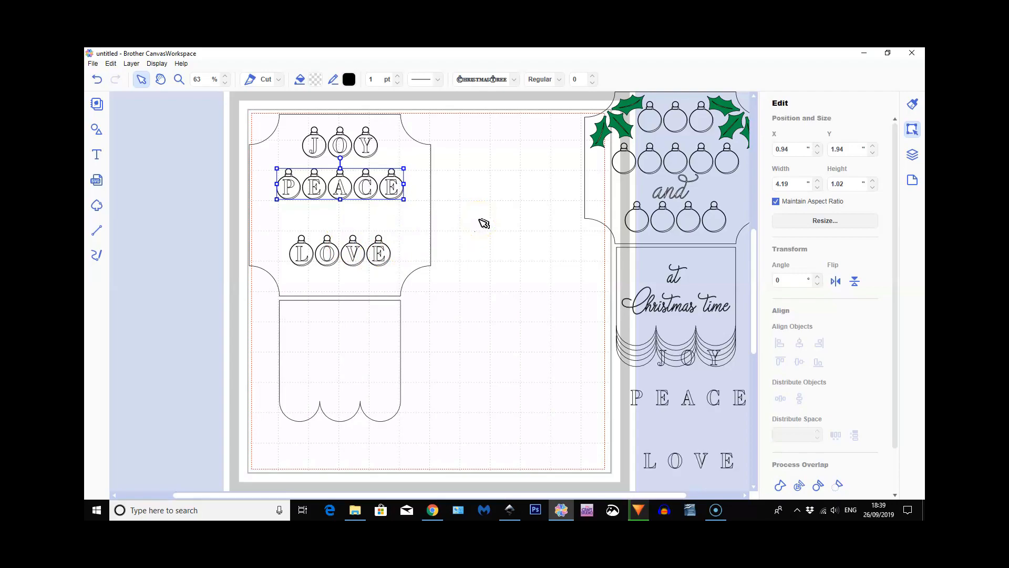
Examine the outlines of the JOY baubles and letters up close
left_click(179, 80)
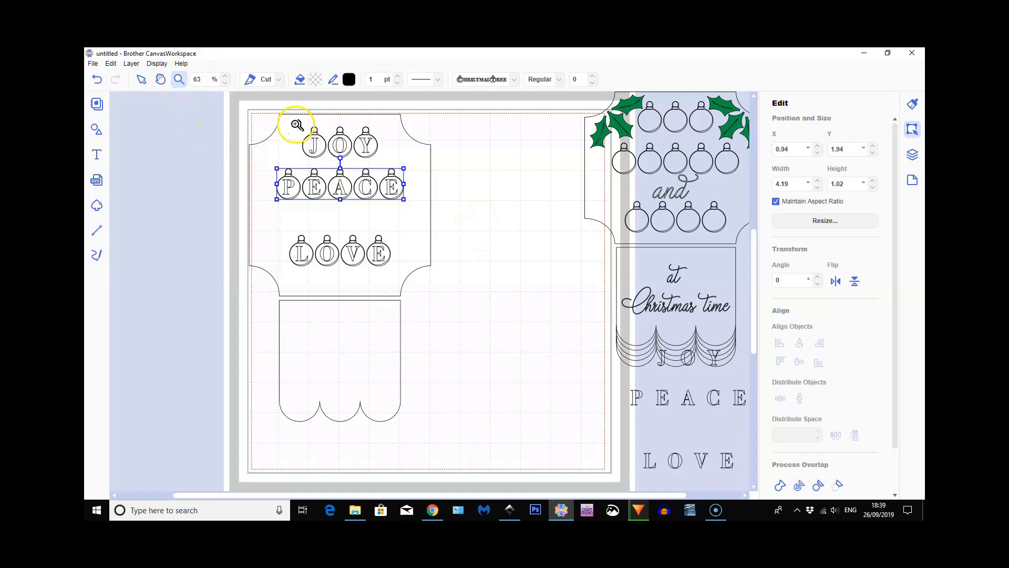
left_click_drag(297, 127, 363, 171)
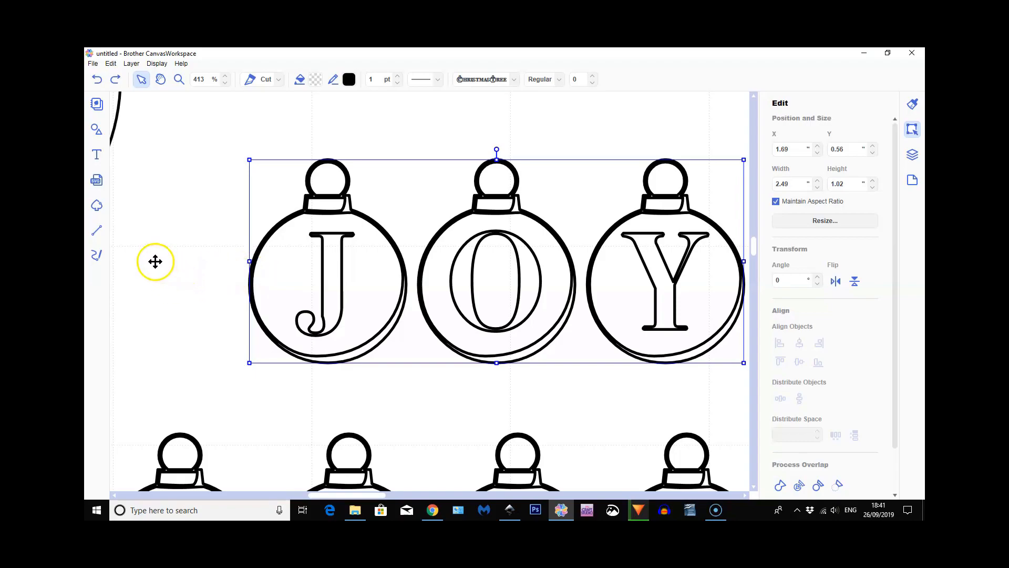
left_click(158, 64)
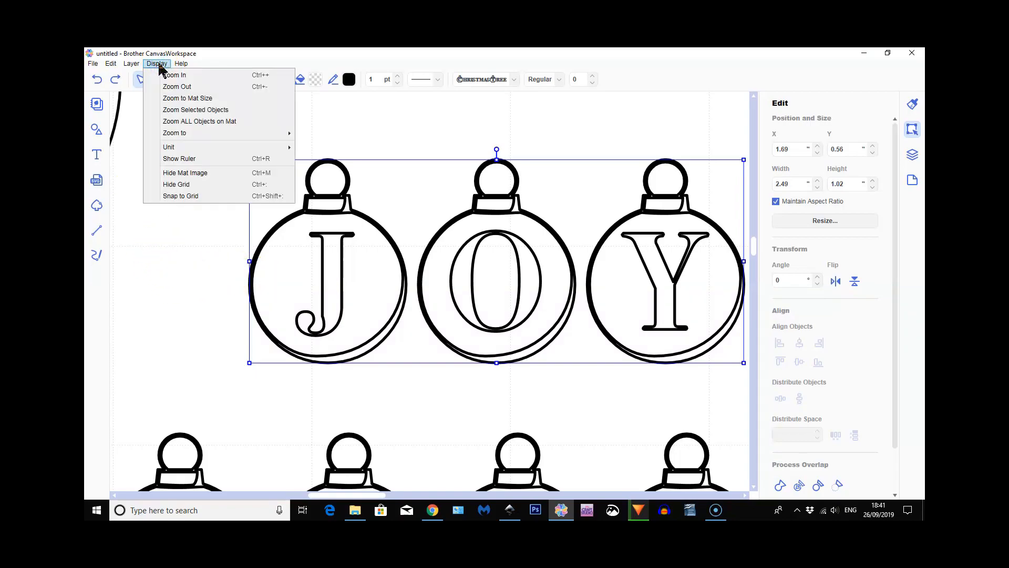
left_click(177, 99)
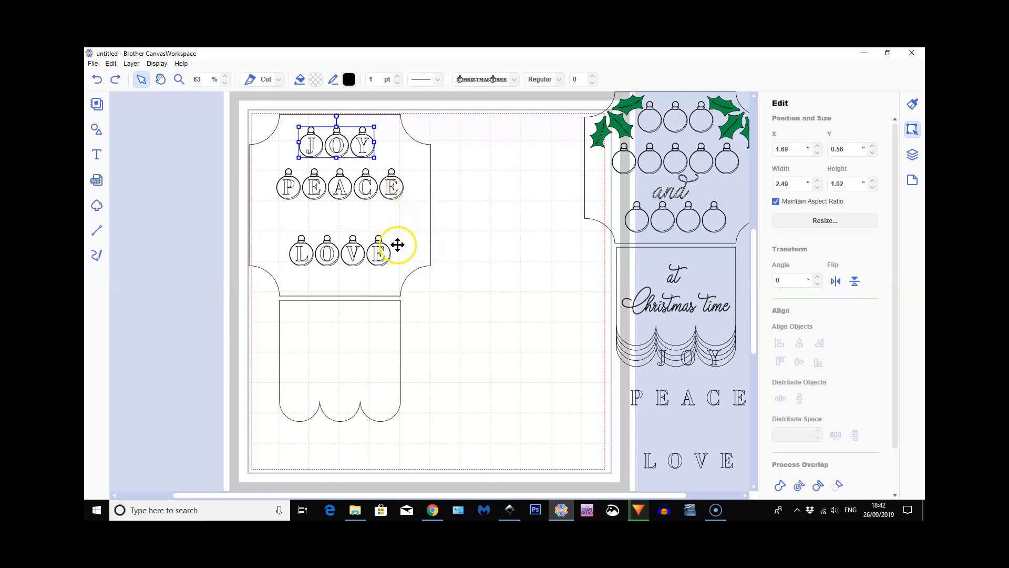
Enlarge JOY, PEACE and LOVE together to about 4.96 wide by 5.45 high and recentre them on the plaque
left_click(343, 190)
left_click(342, 187, "shift")
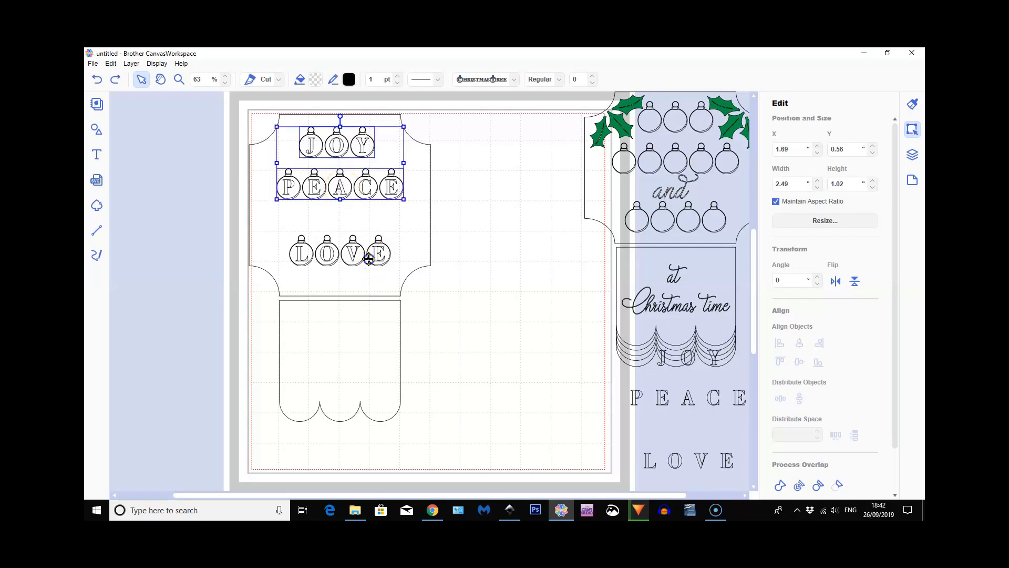
left_click(351, 255, "shift")
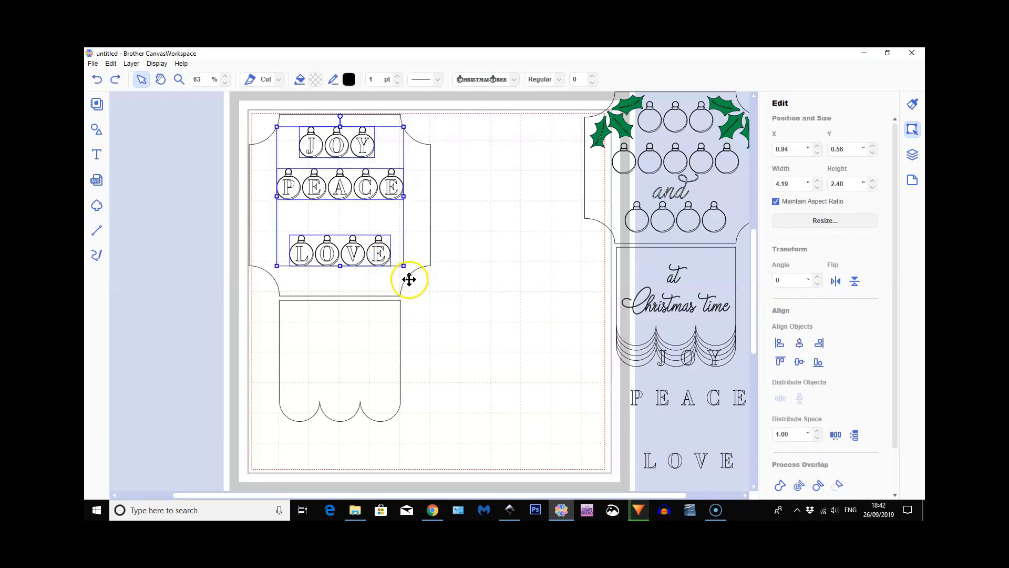
left_click_drag(404, 266, 427, 280)
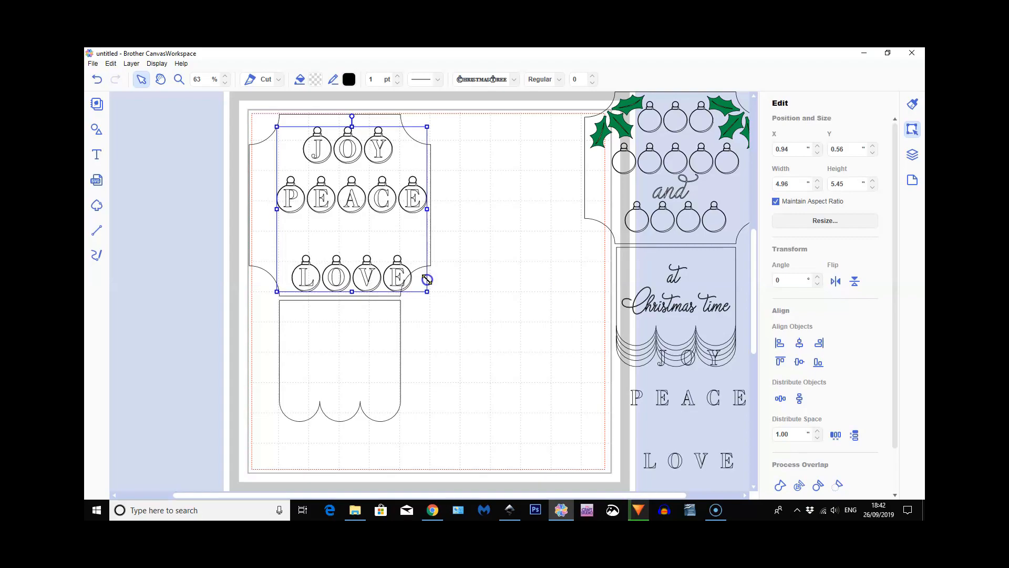
left_click(353, 199)
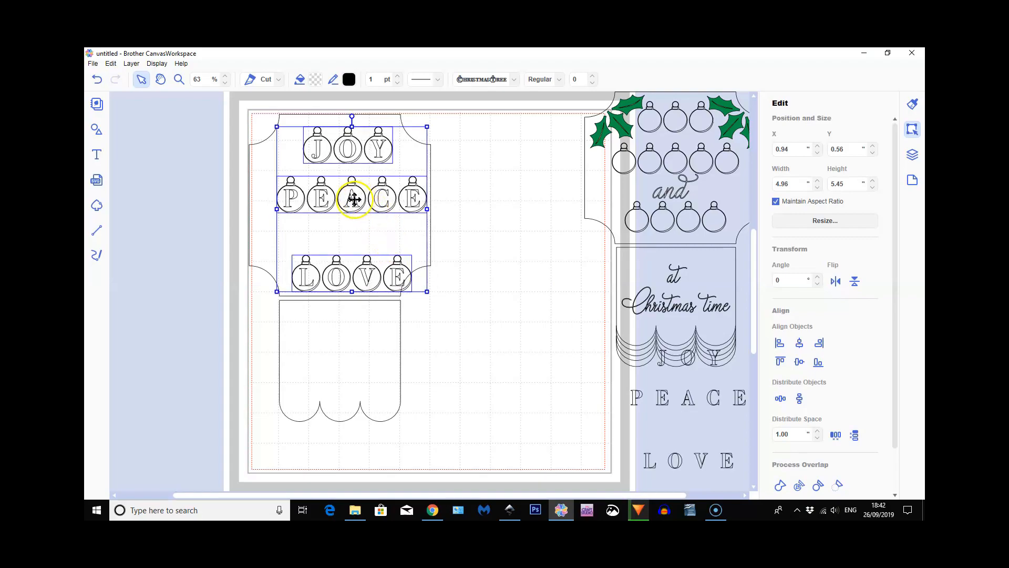
left_click_drag(354, 198, 342, 194)
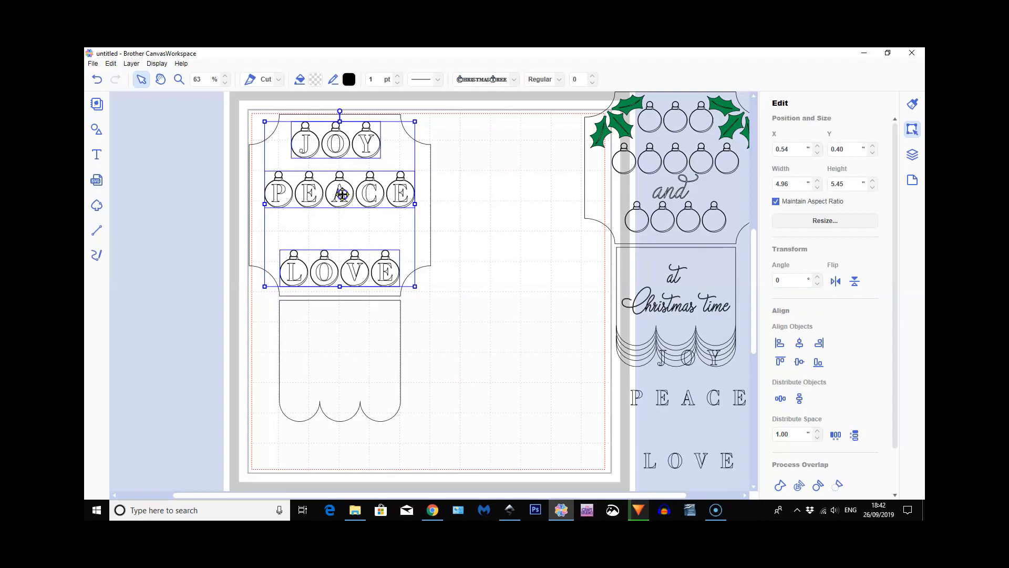
left_click(493, 298)
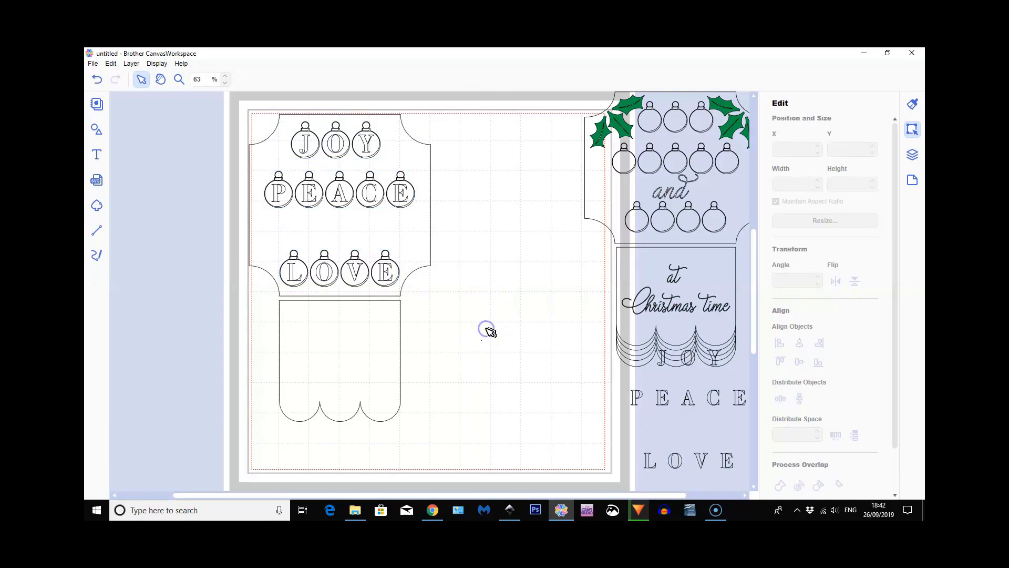
Split JOY into separate pieces with Process Overlap and move its letters out of the baubles onto the empty mat beside the plaque
left_click(365, 145)
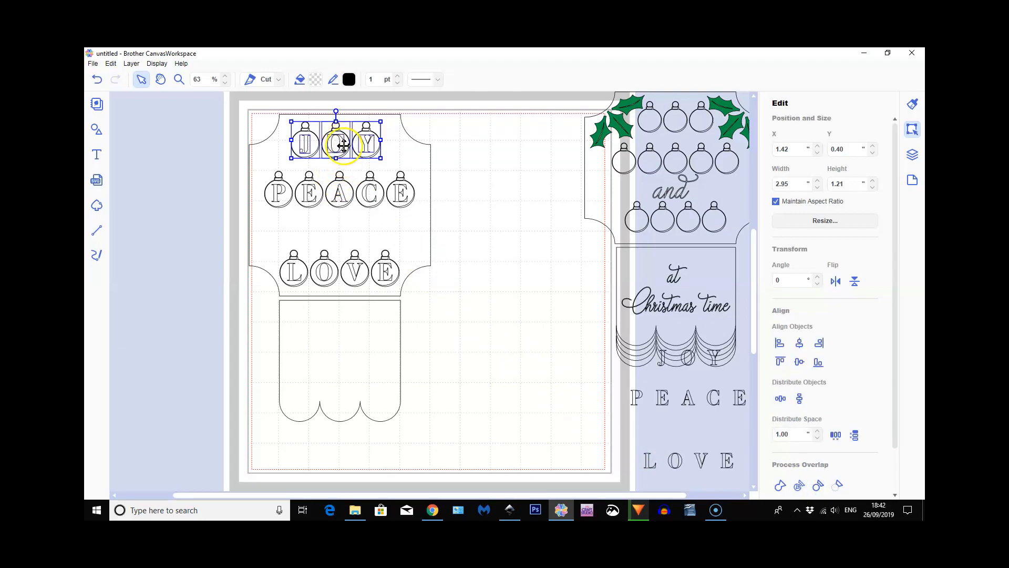
left_click(227, 145)
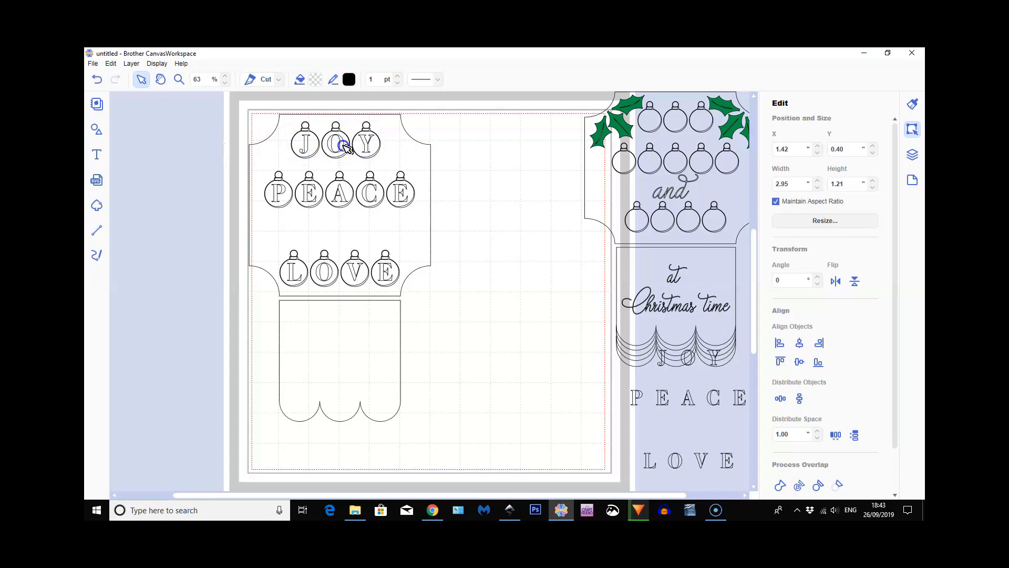
left_click(342, 145)
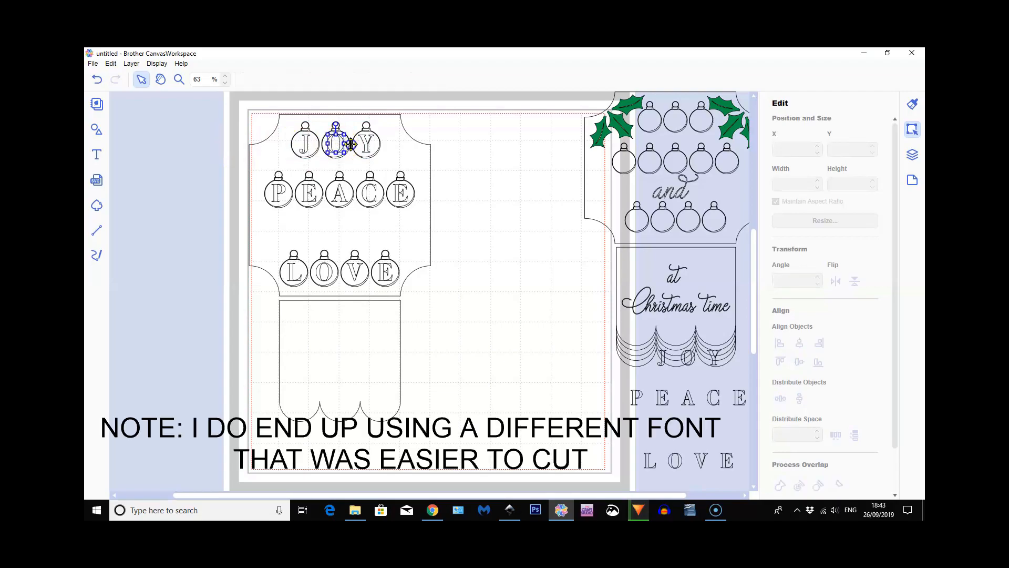
left_click_drag(445, 148, 476, 142)
left_click_drag(370, 142, 487, 137)
left_click(307, 142)
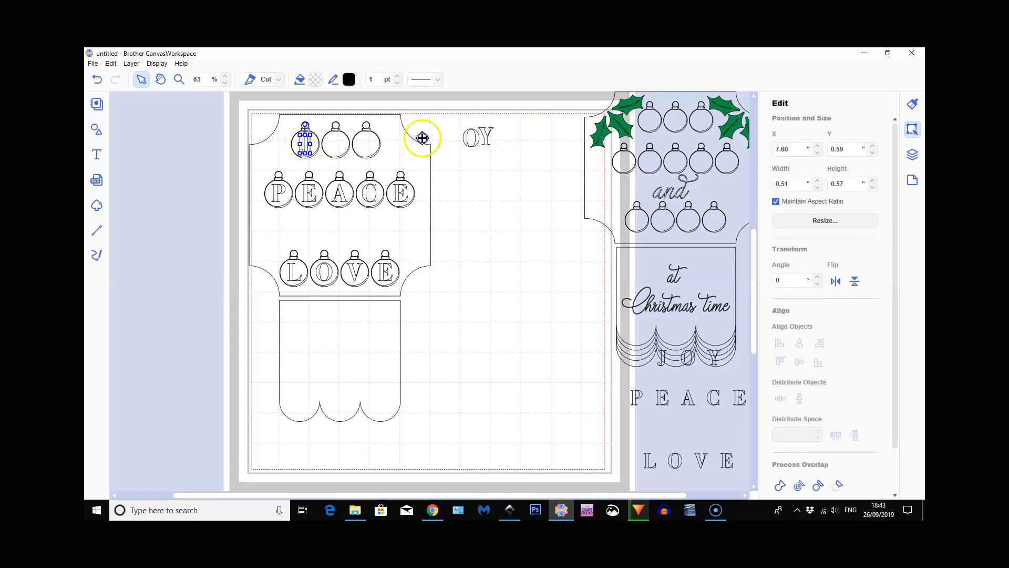
left_click_drag(444, 137, 456, 137)
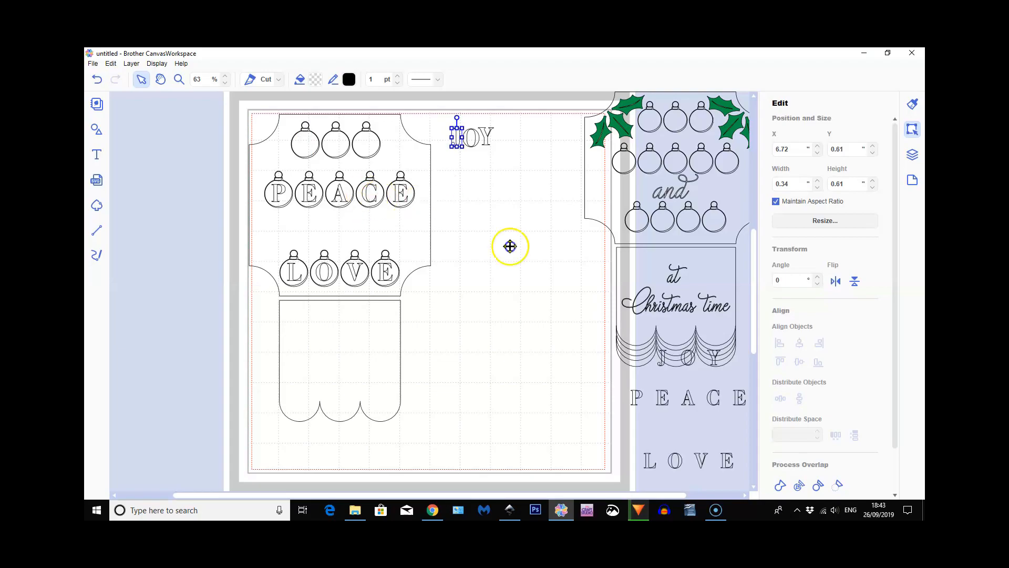
Split the PEACE and LOVE texts into separate bauble and letter pieces with Process Overlap
left_click(796, 485)
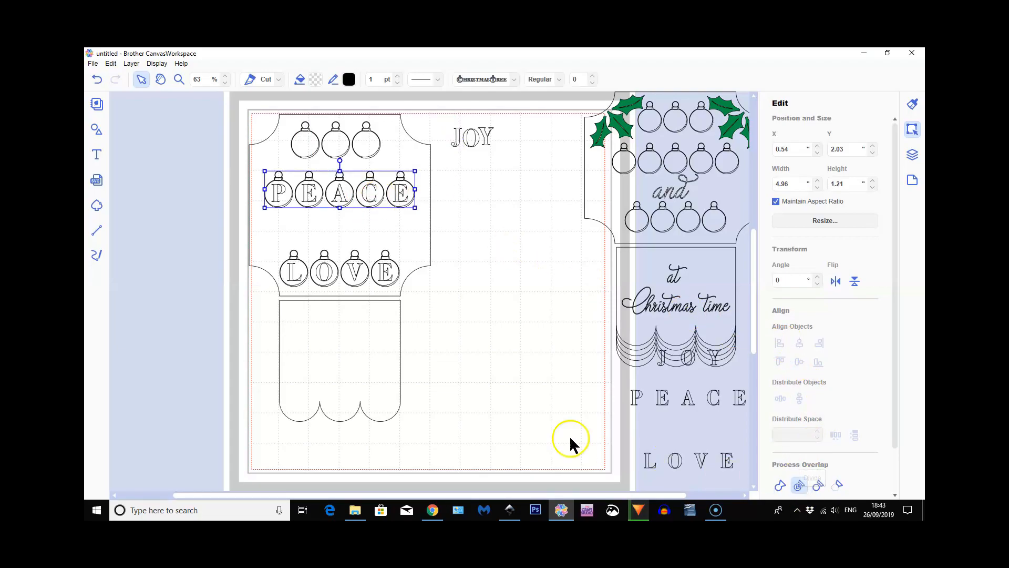
left_click(354, 273)
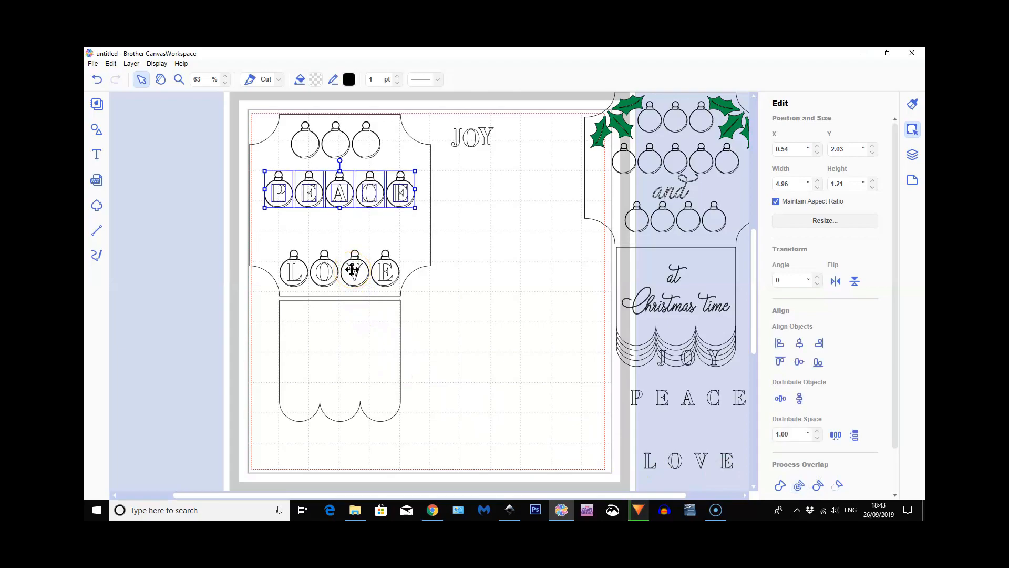
left_click(798, 486)
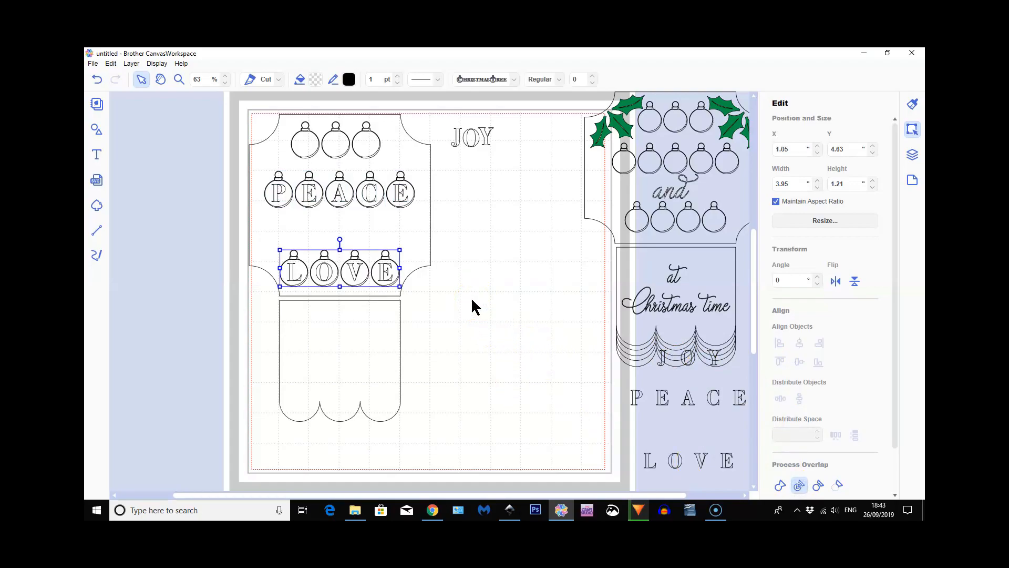
Move the letters of PEACE out of their baubles onto the empty mat below the loose JOY letters
left_click(398, 194)
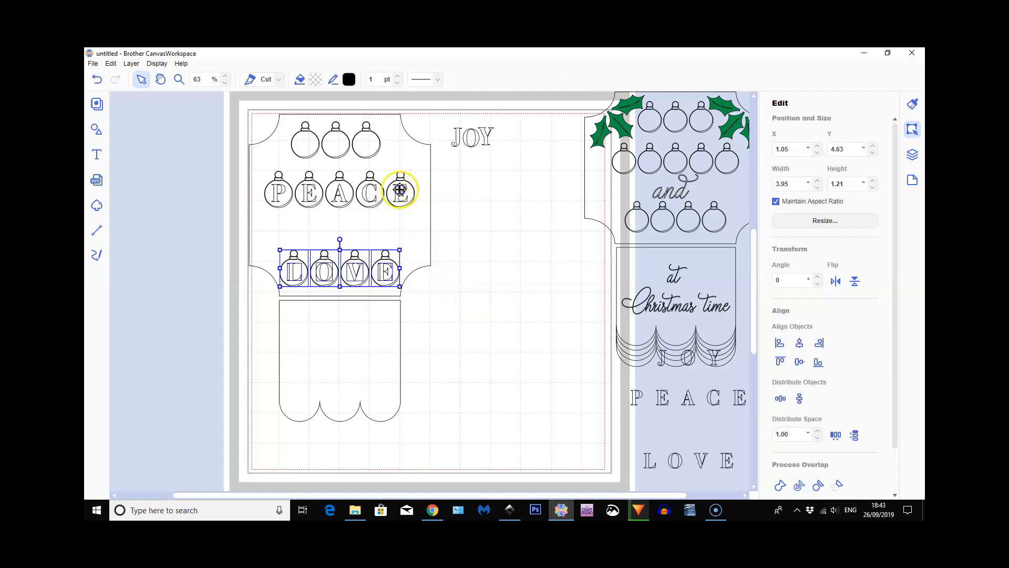
left_click(365, 196)
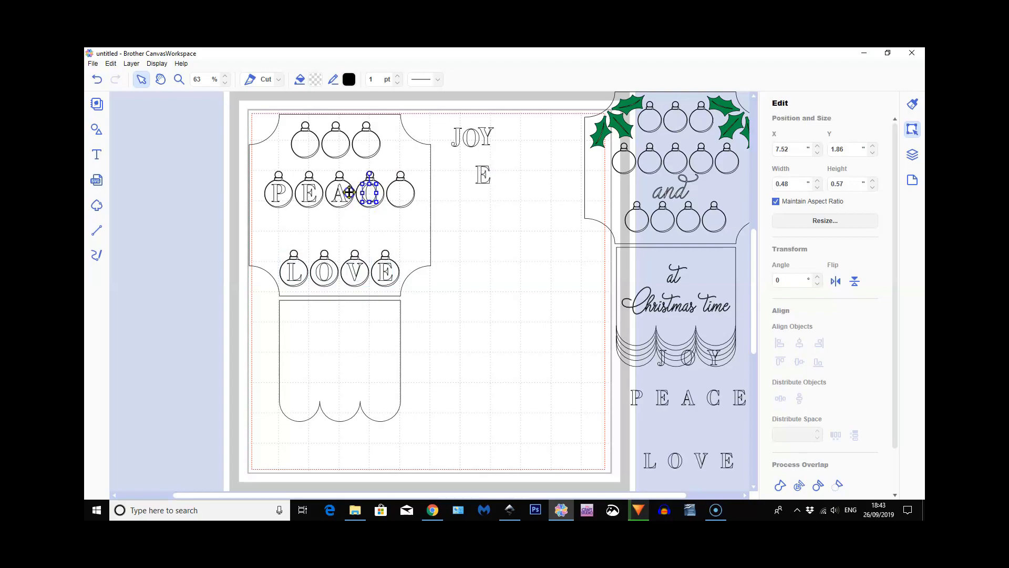
left_click(341, 196, "shift")
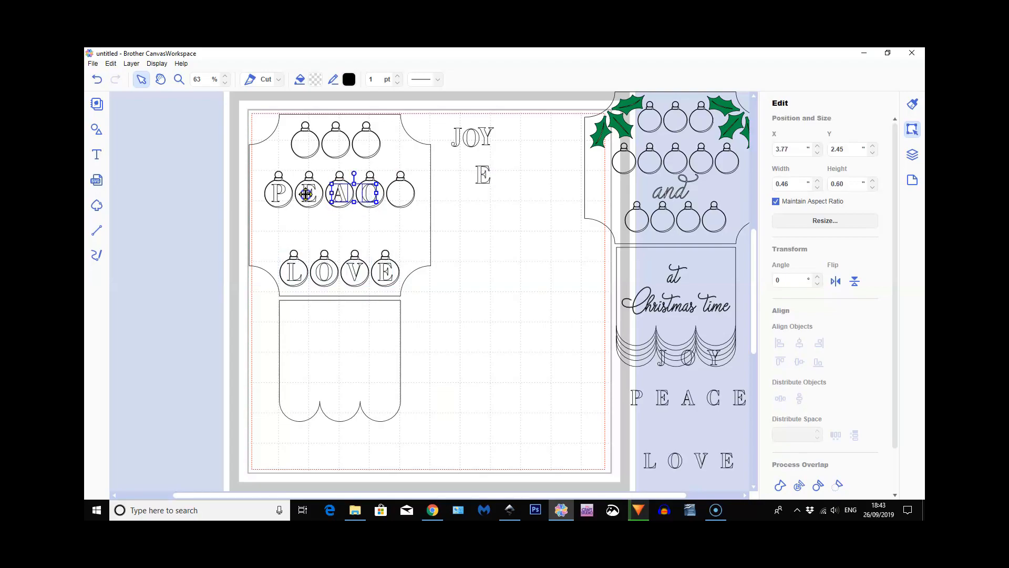
left_click(306, 193, "shift")
left_click(280, 194, "shift")
left_click_drag(306, 195, 485, 192)
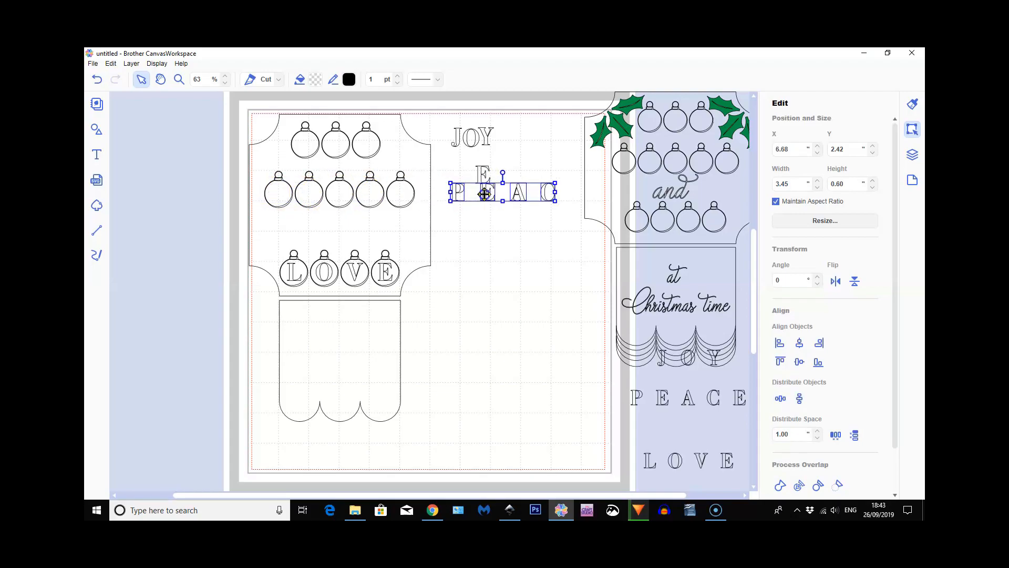
Select the four letters of LOVE together and move them out of their baubles to below the loose PEACE letters
left_click(382, 272)
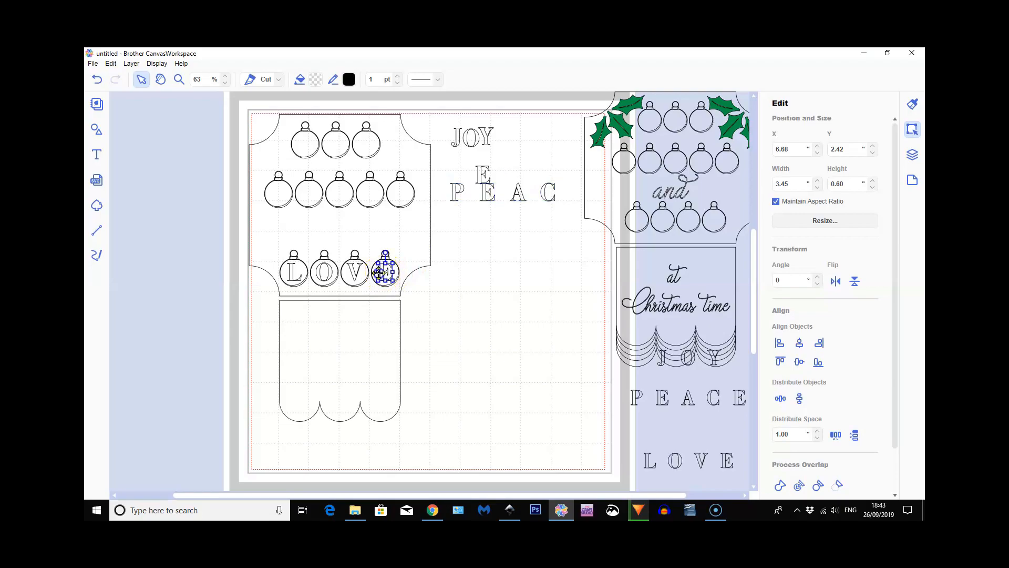
left_click(354, 271)
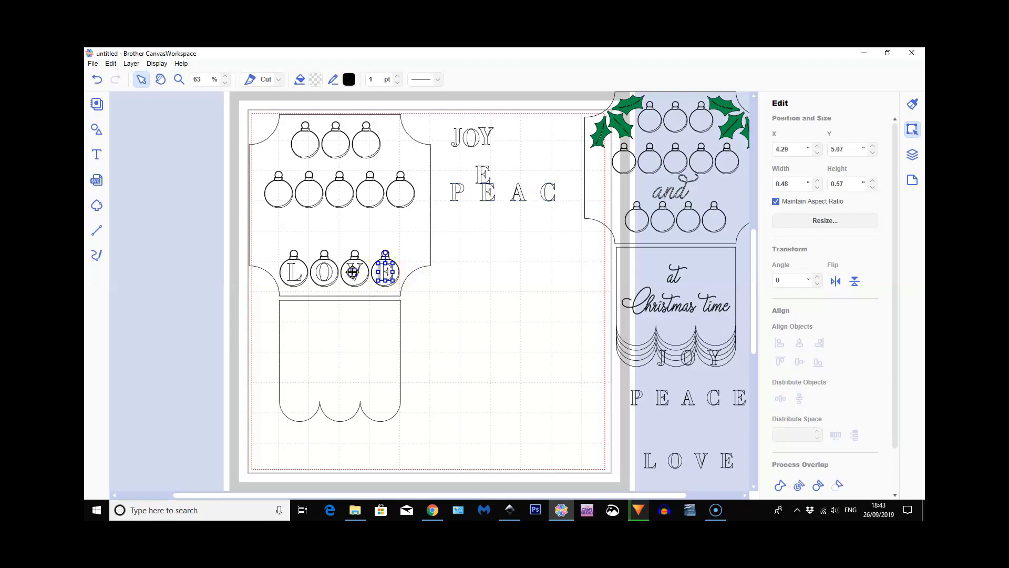
left_click(318, 273, "shift")
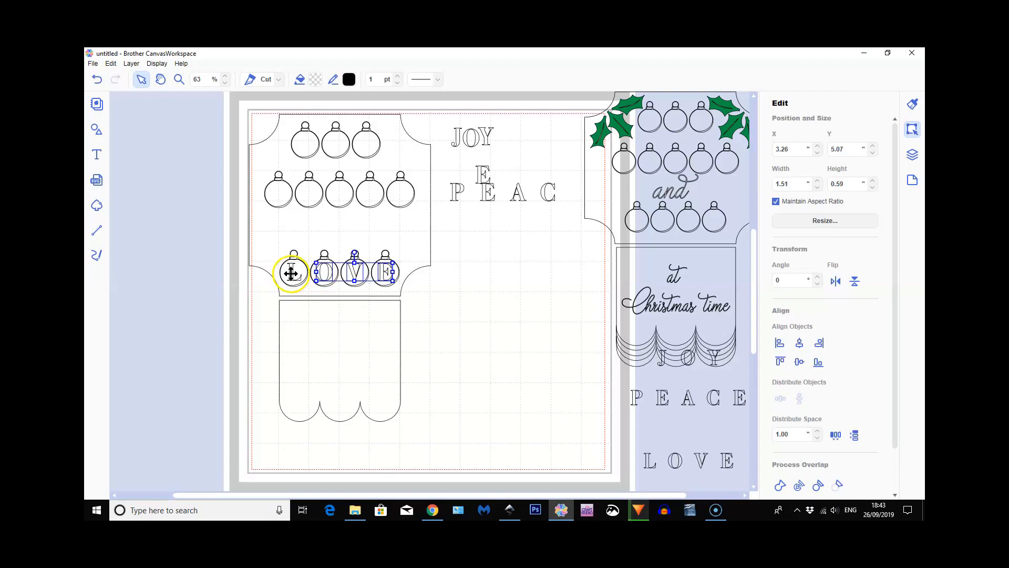
left_click(291, 273, "shift")
left_click_drag(290, 273, 460, 216)
left_click(239, 196)
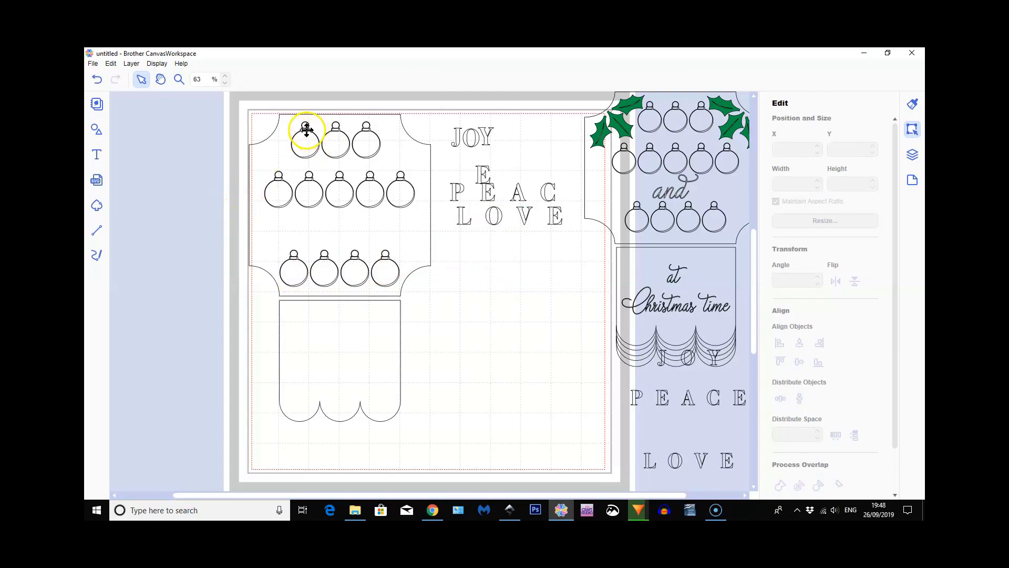
Send the plaque shape behind the baubles to the back of the stacking order
left_click(305, 129)
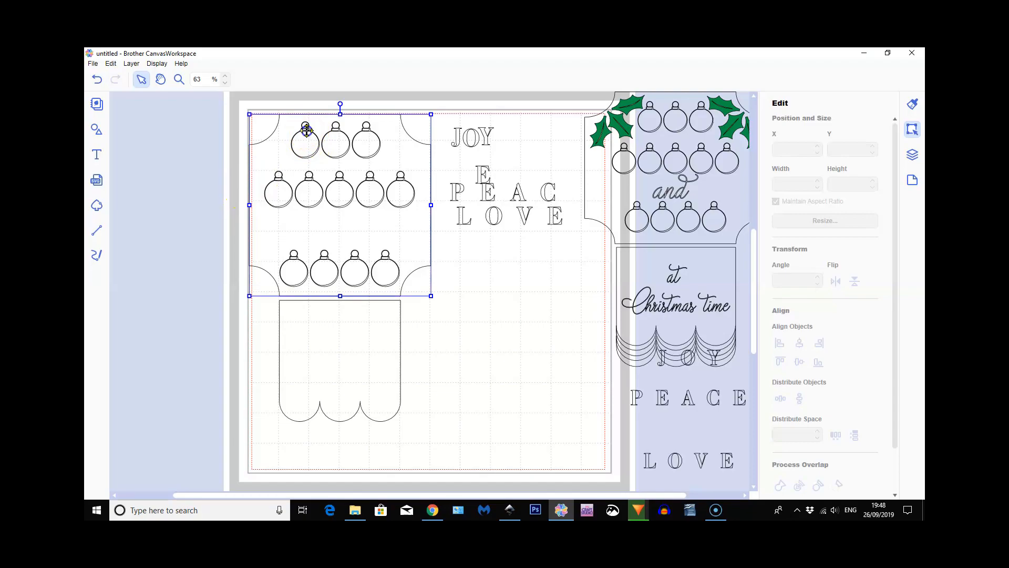
right_click(410, 154)
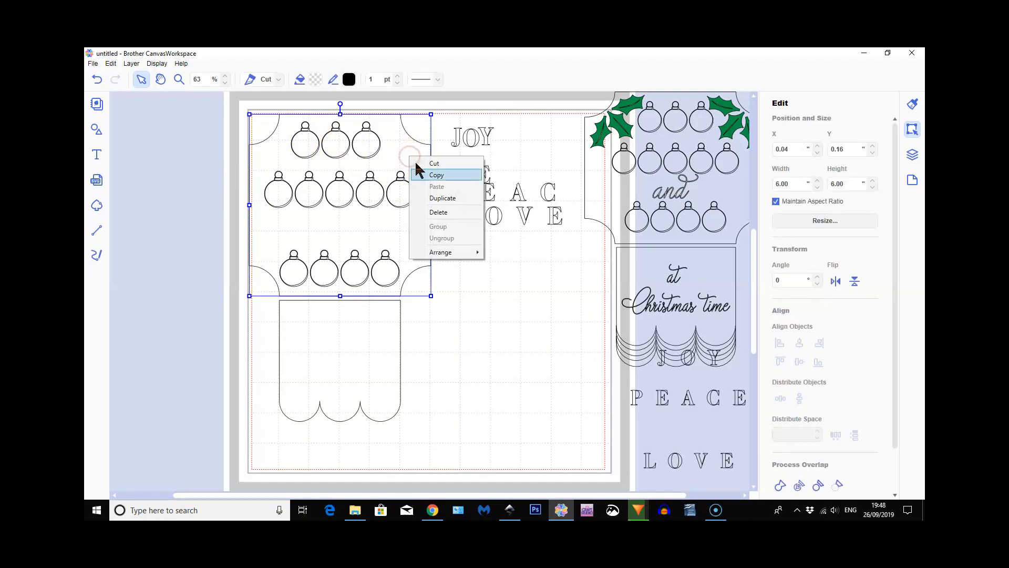
mouse_move(457, 254)
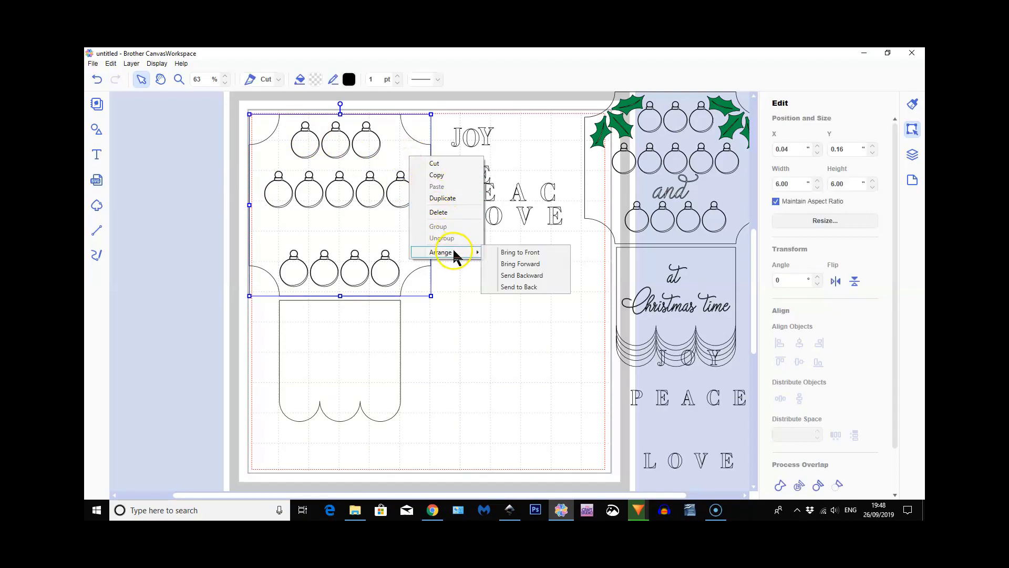
left_click(513, 288)
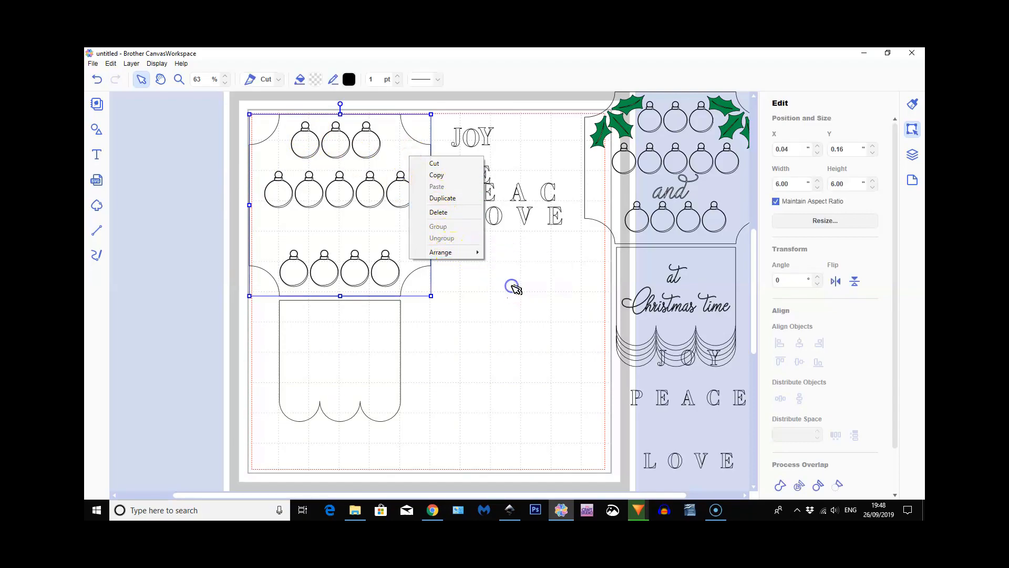
double_click(294, 257)
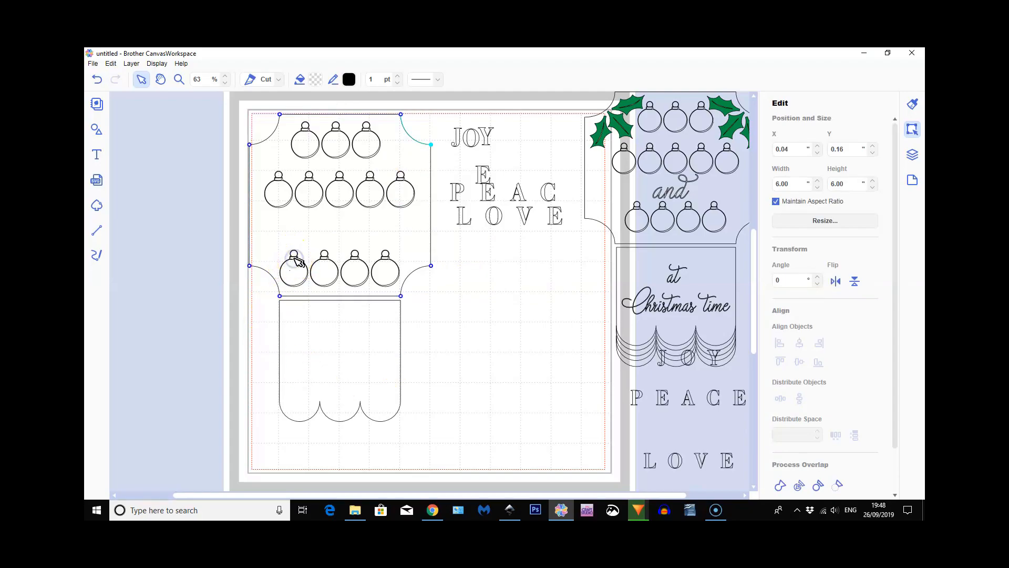
left_click(477, 273)
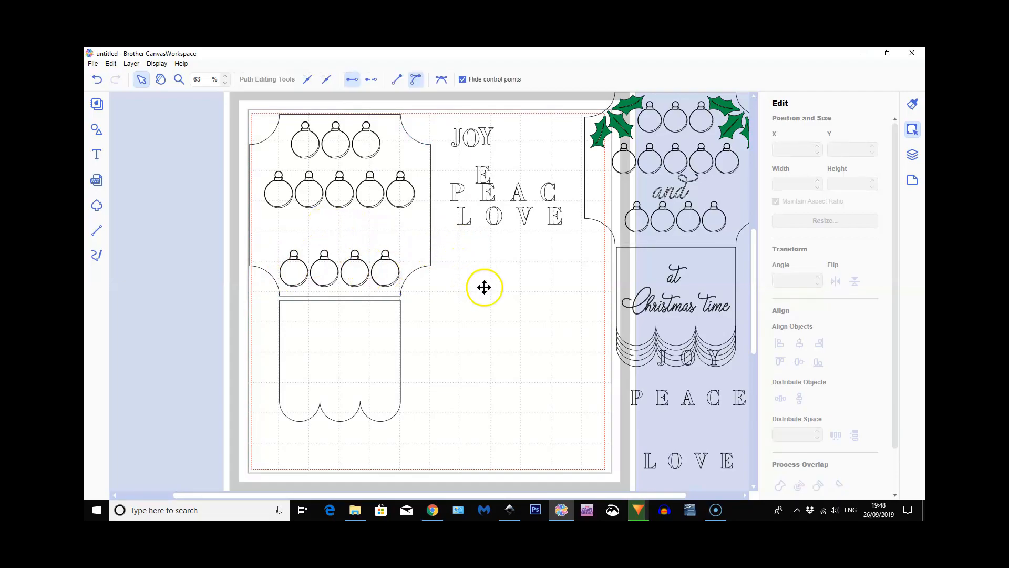
Move the plaque aside onto the empty mat and change all twelve JOY, PEACE and LOVE baubles from Cut to Draw
left_click(324, 223)
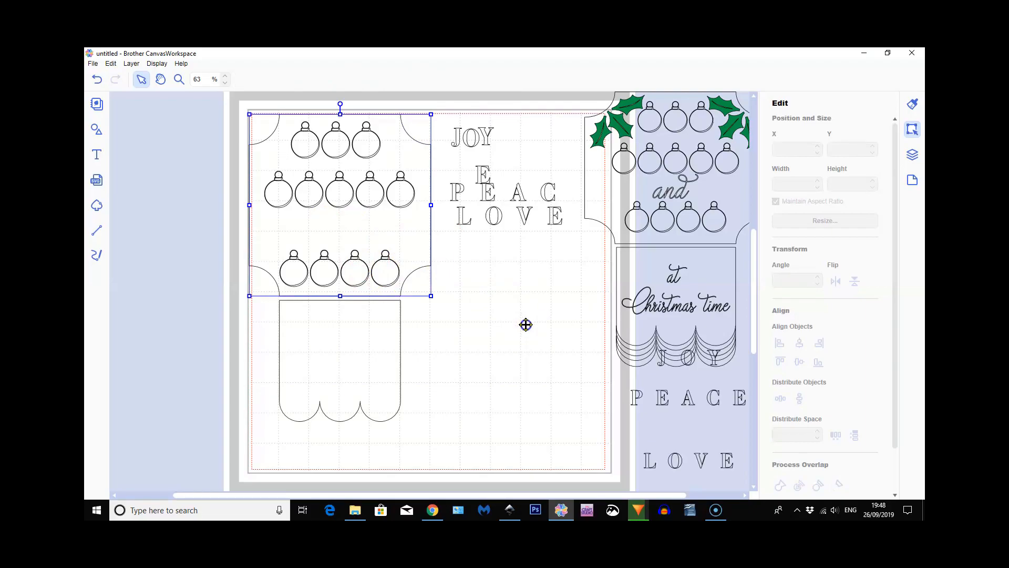
left_click_drag(324, 224, 526, 324)
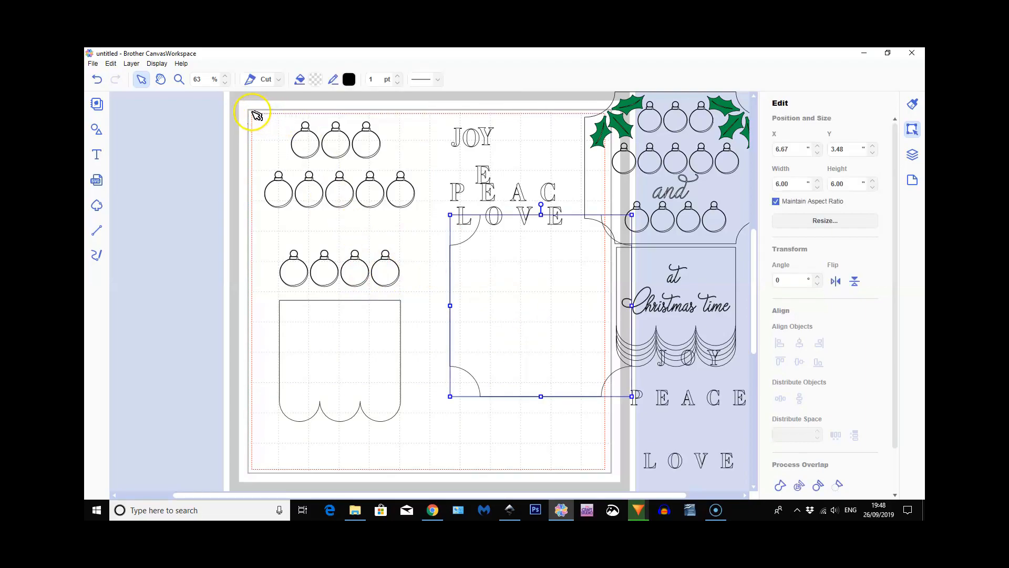
left_click_drag(404, 286, 407, 287)
left_click(209, 247)
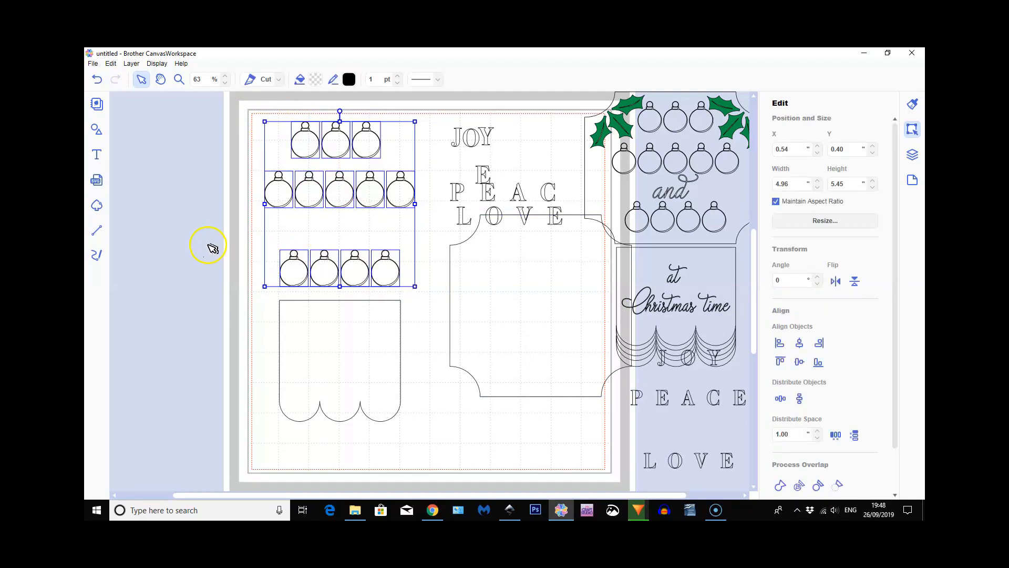
left_click_drag(250, 116, 409, 279)
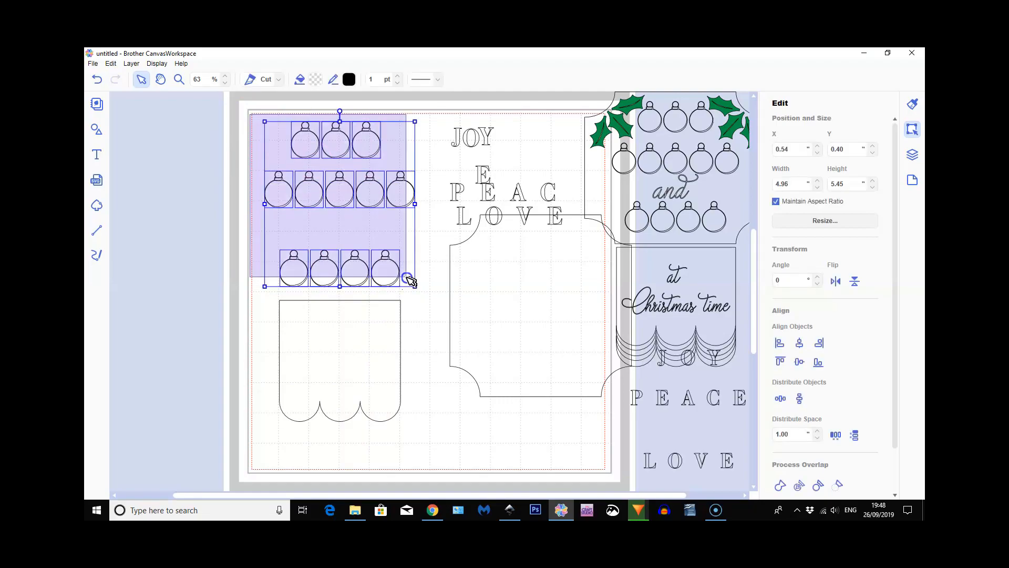
left_click(279, 79)
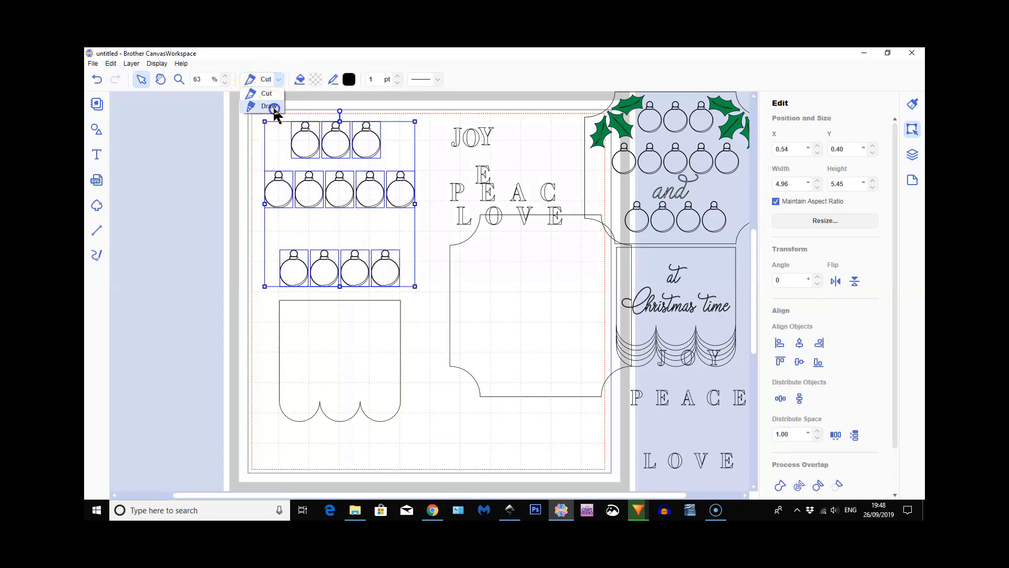
left_click(268, 106)
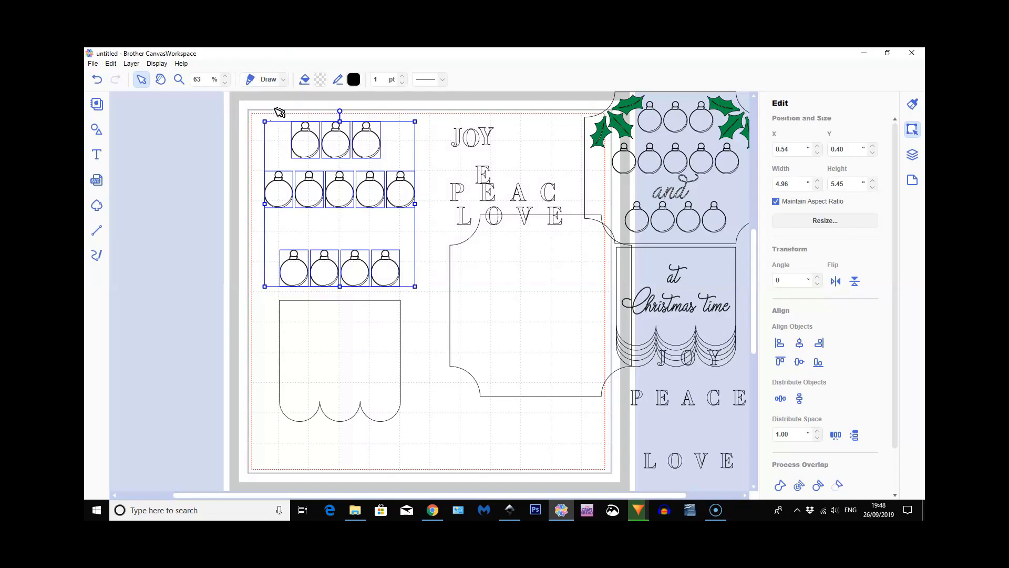
Move the plaque back to surround the three rows of baubles above the scalloped shape
left_click(542, 311)
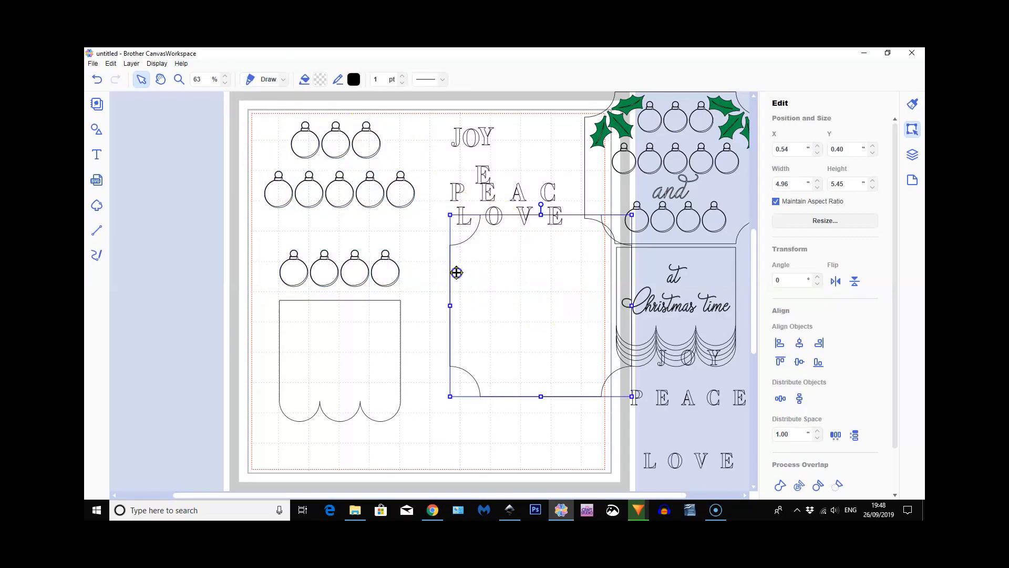
left_click_drag(324, 207, 338, 211)
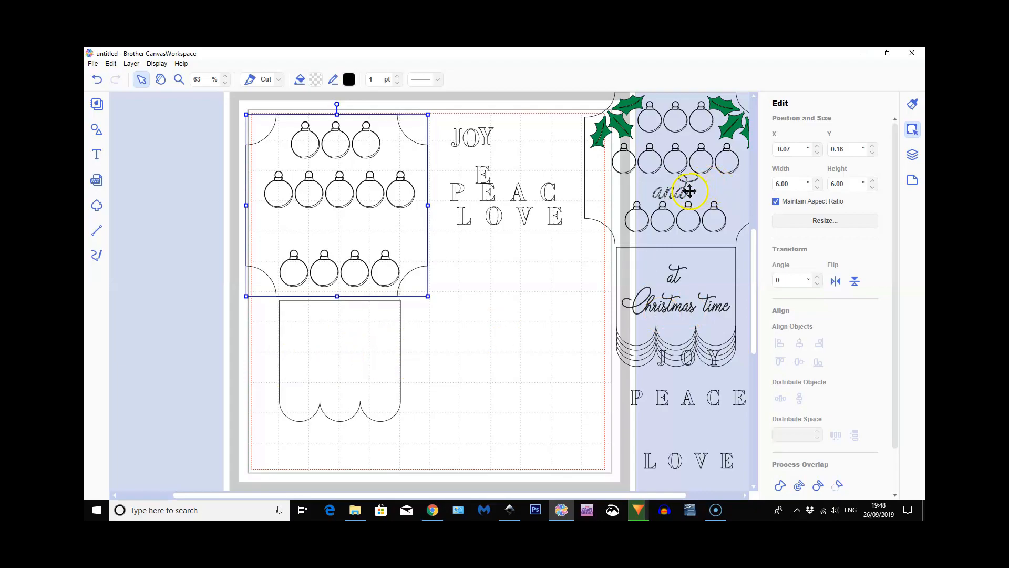
Add the word "Christmas" in the monoline script font on the empty mat below the loose LOVE letters
left_click(101, 157)
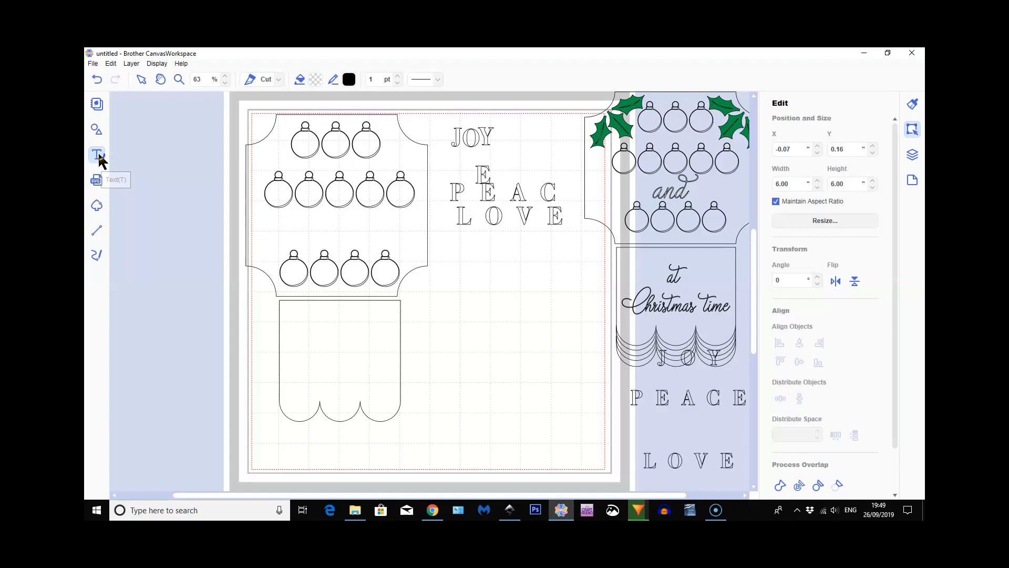
left_click(101, 157)
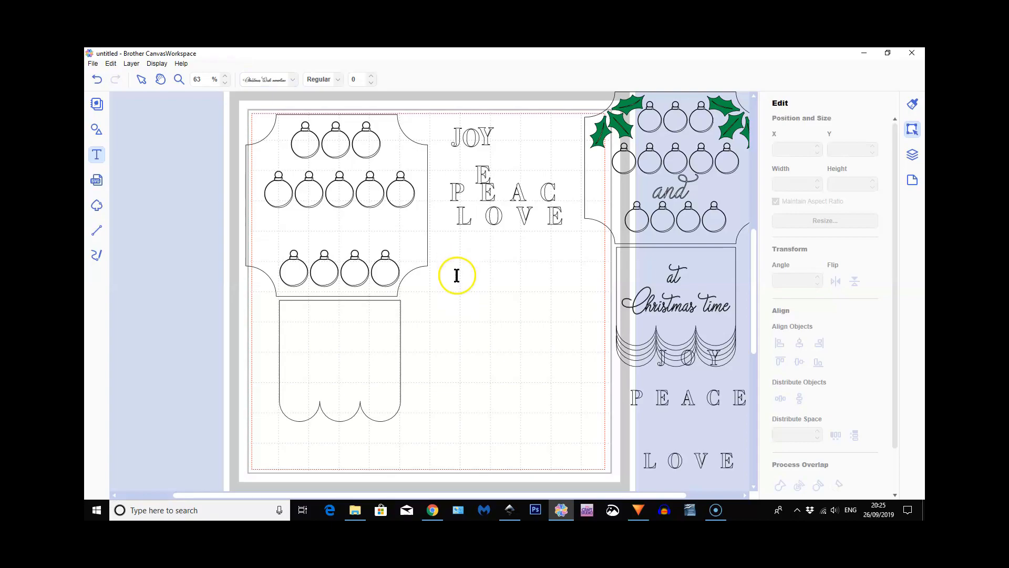
left_click(457, 276)
key("Escape")
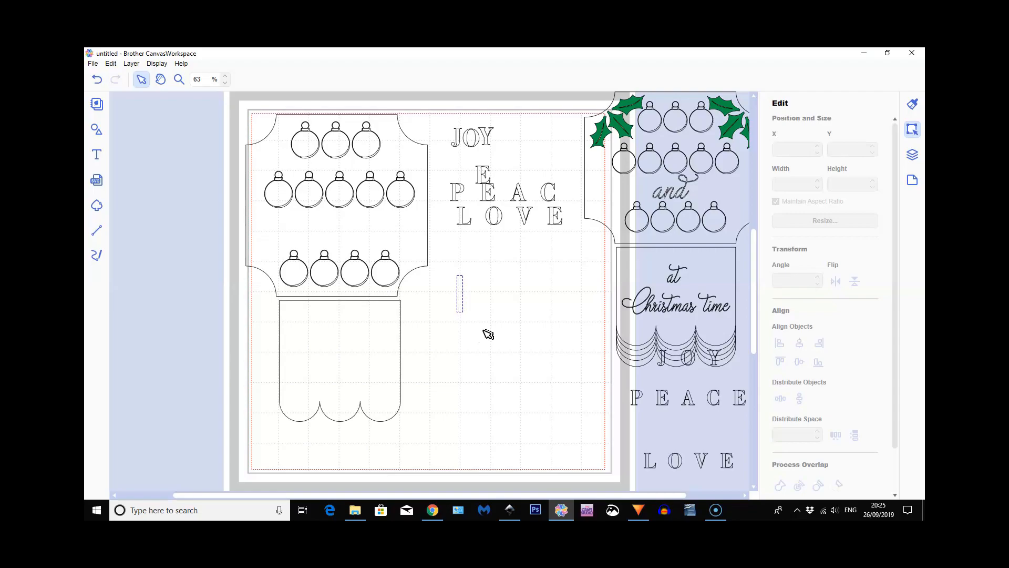
type("Christmas")
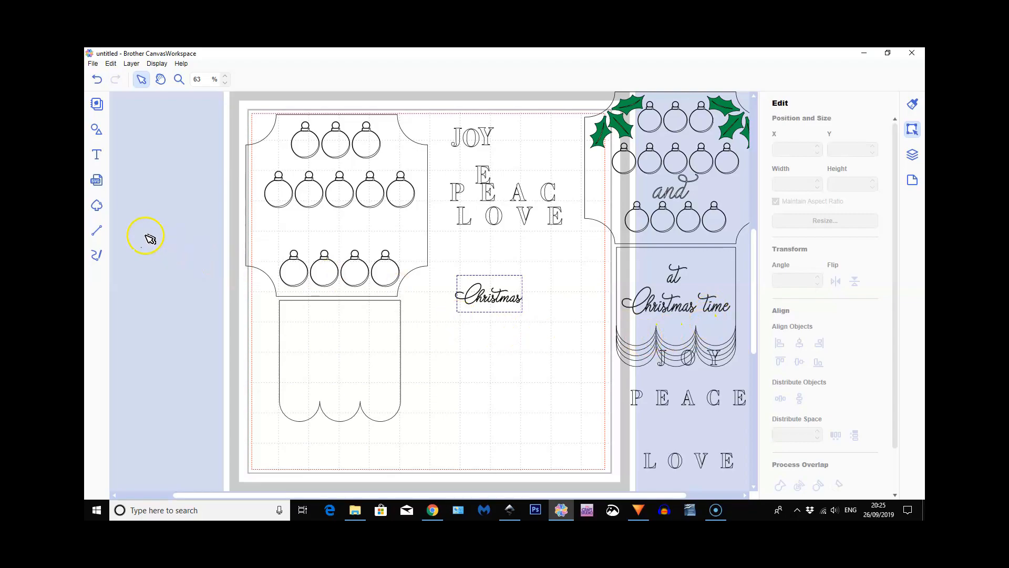
Add the word "at" in the same script font just above "Christmas"
left_click(94, 151)
left_click(532, 343)
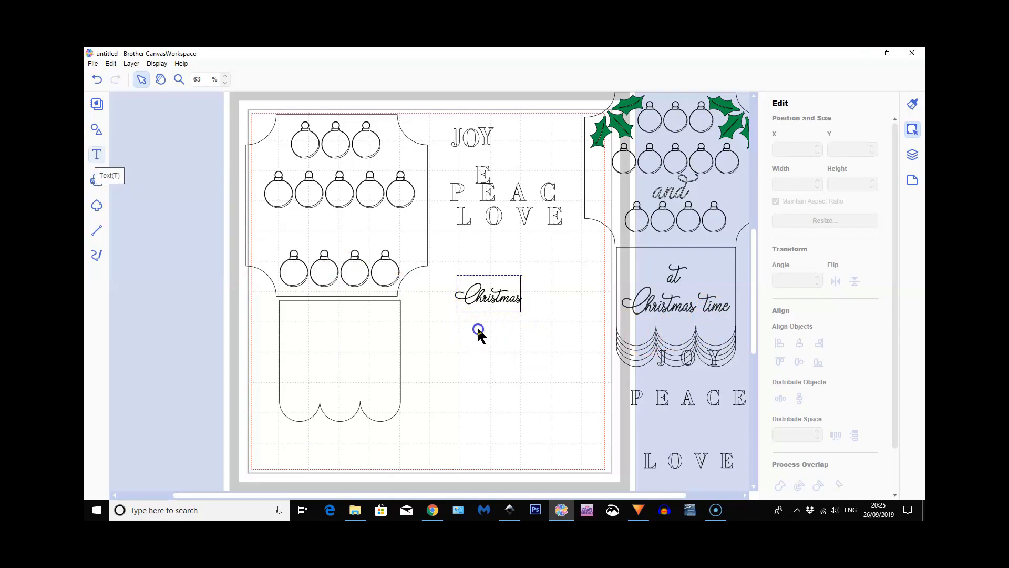
left_click(498, 357)
left_click(487, 252)
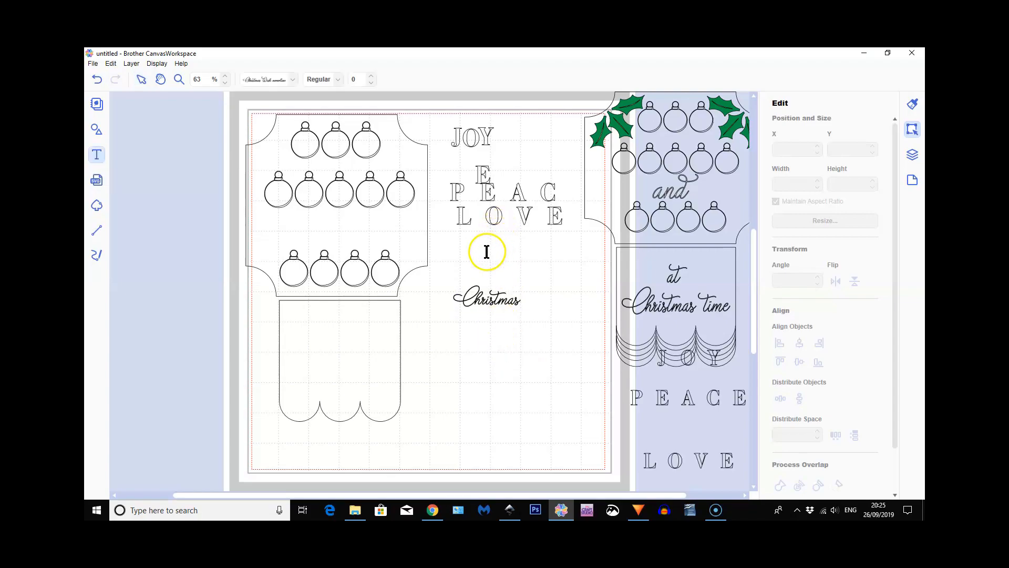
left_click(487, 256)
type("at")
key("Escape")
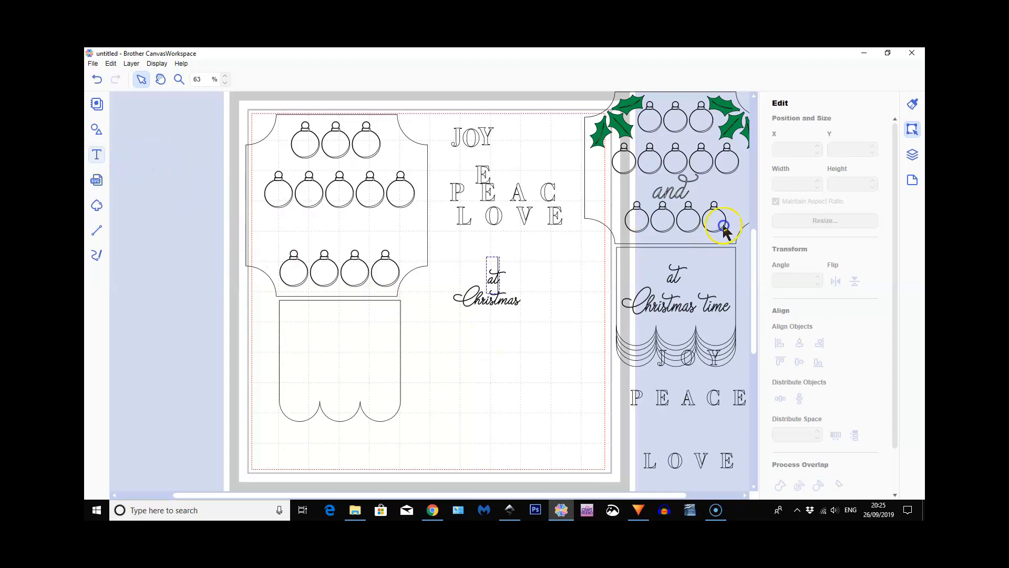
Add the word "and" in the same script font below "Christmas"
left_click(487, 324)
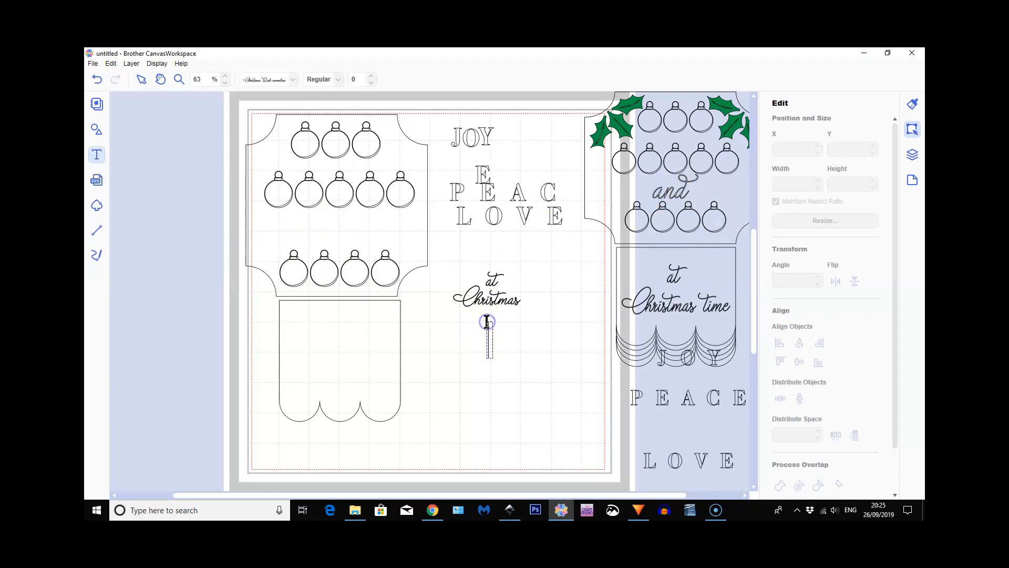
type("and")
left_click(545, 328)
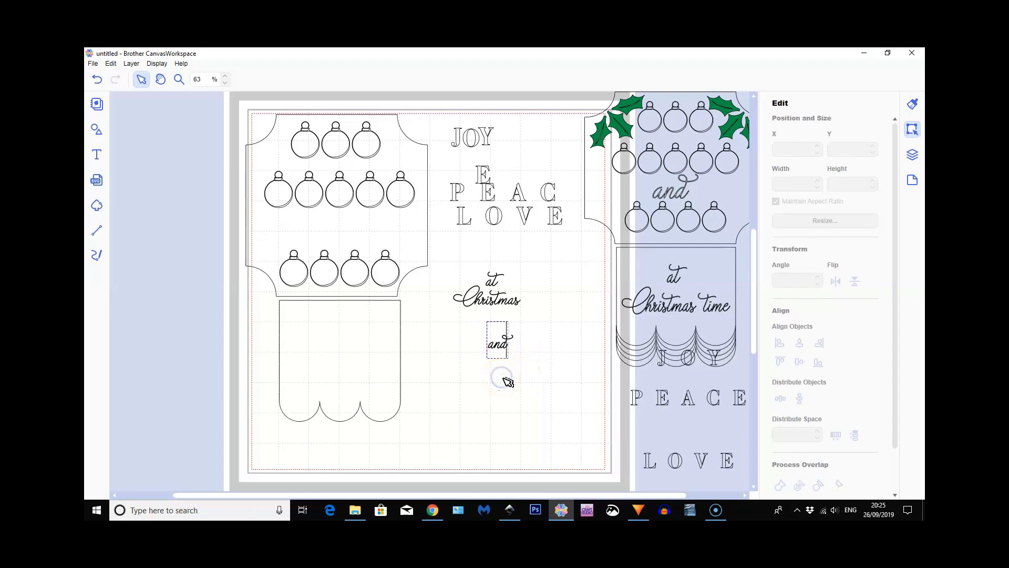
Merge the overlapping letters of "and" into one shape with Process Overlap
left_click(498, 344)
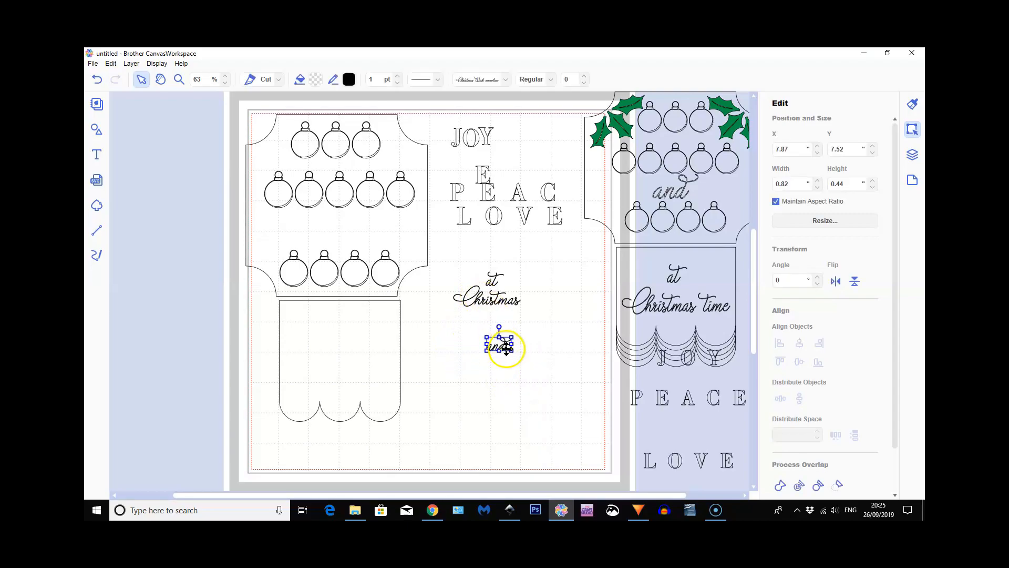
scroll(833, 407, "down", 1)
left_click(781, 461)
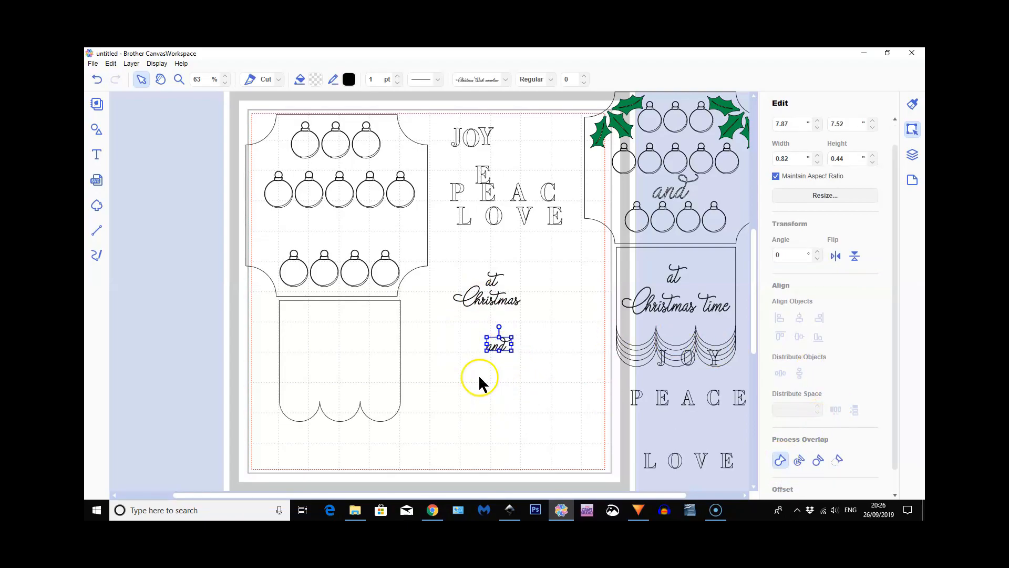
Check the overlapping script letters of "Christmas" up close and merge the letters of "at" into one shape with Process Overlap
left_click(178, 80)
left_click_drag(456, 282, 510, 312)
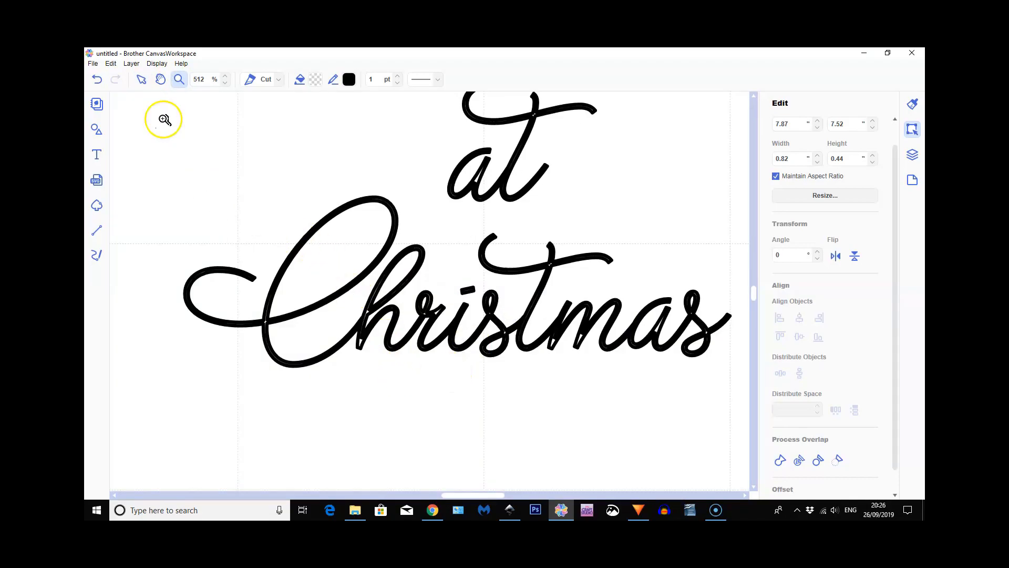
left_click(141, 80)
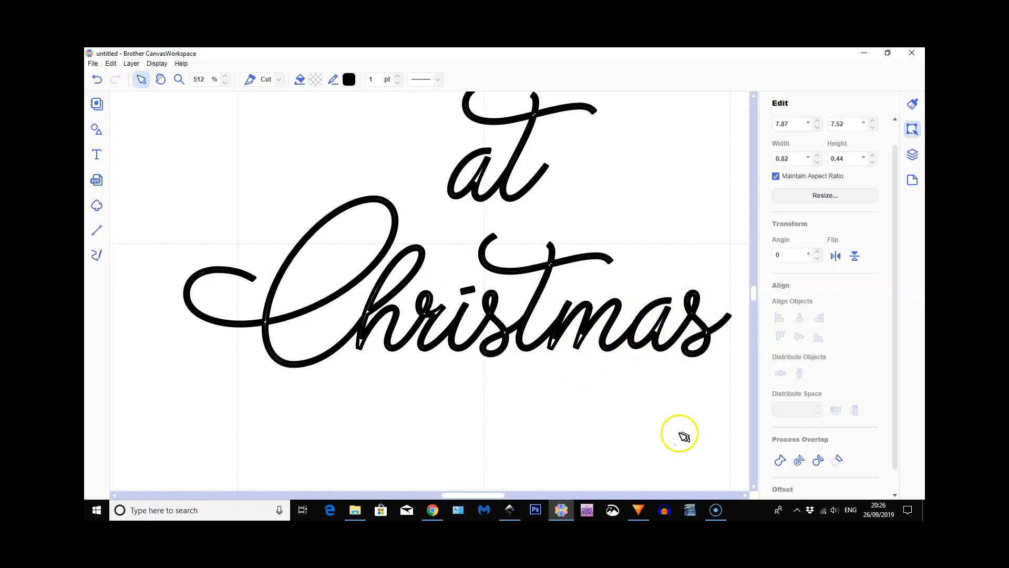
left_click(779, 460)
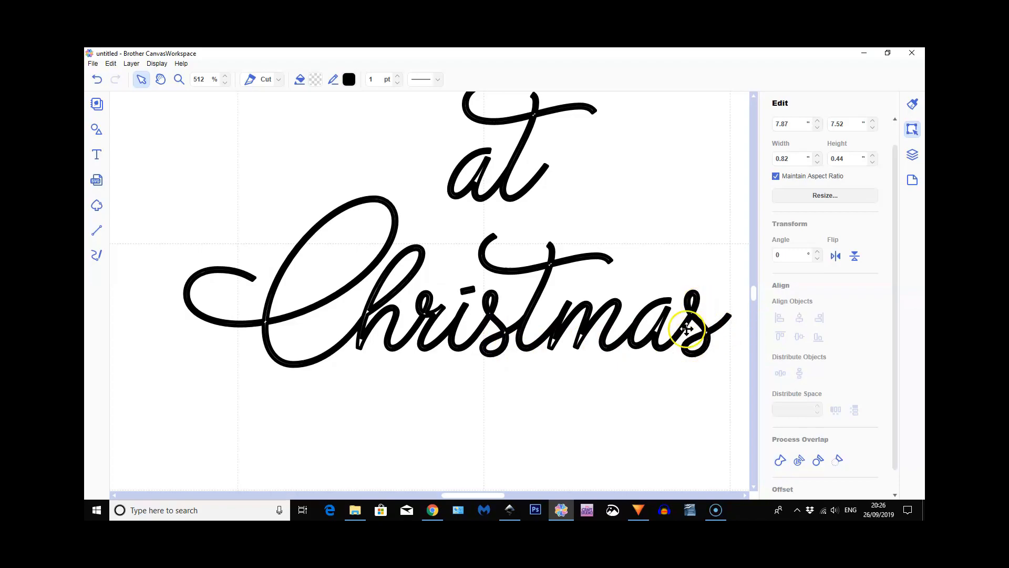
left_click(504, 184)
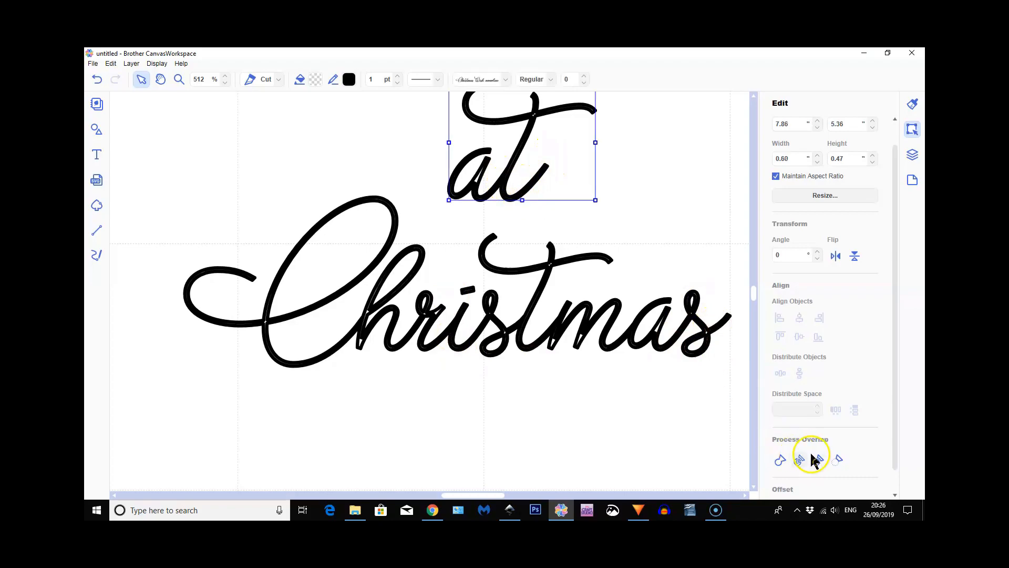
left_click(781, 461)
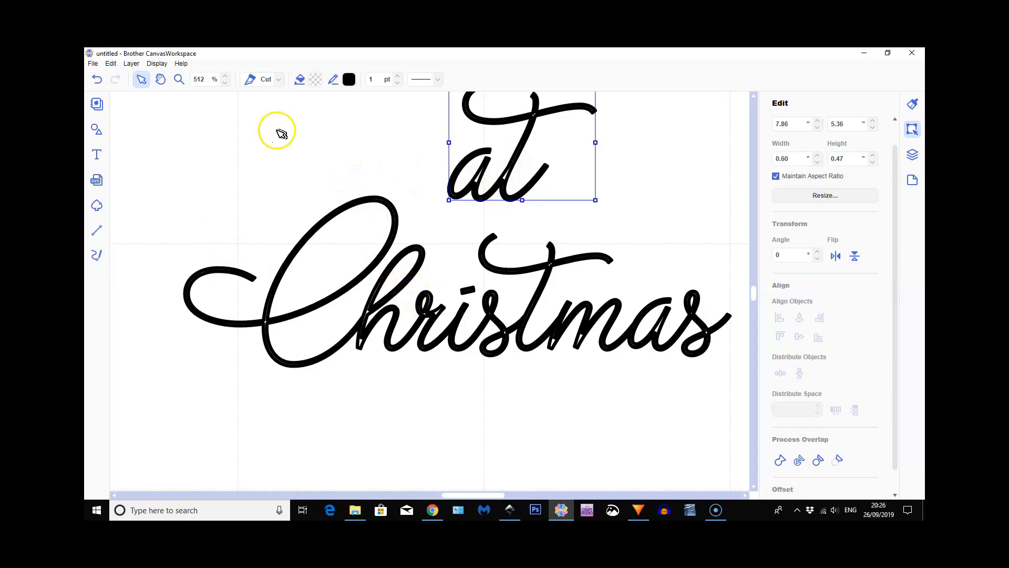
Place "and" on the plaque between the PEACE and LOVE bauble rows and enlarge it to about 1.17 wide by 0.63 high
left_click(157, 64)
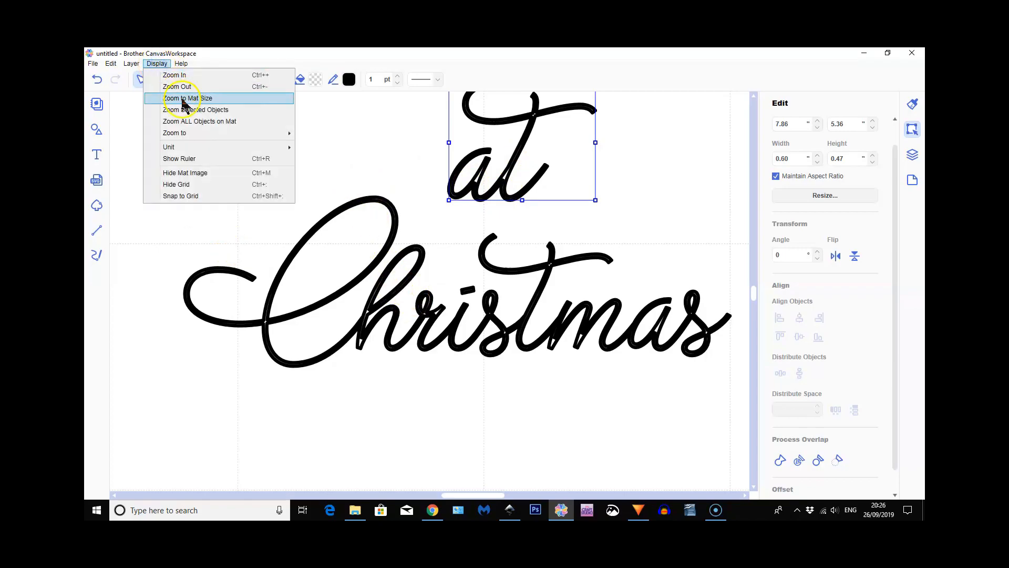
left_click(185, 99)
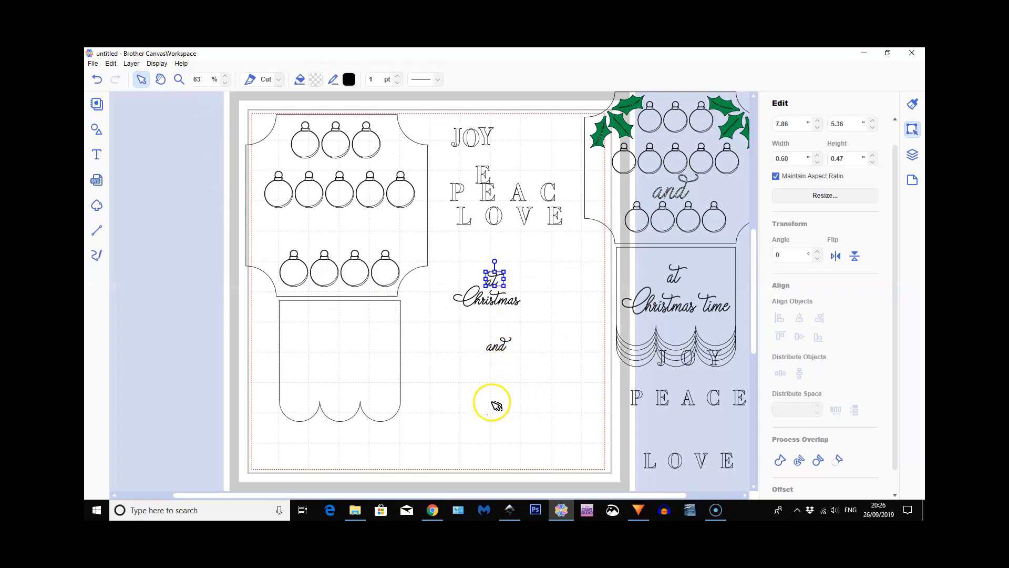
left_click(495, 345)
left_click_drag(496, 345, 365, 215)
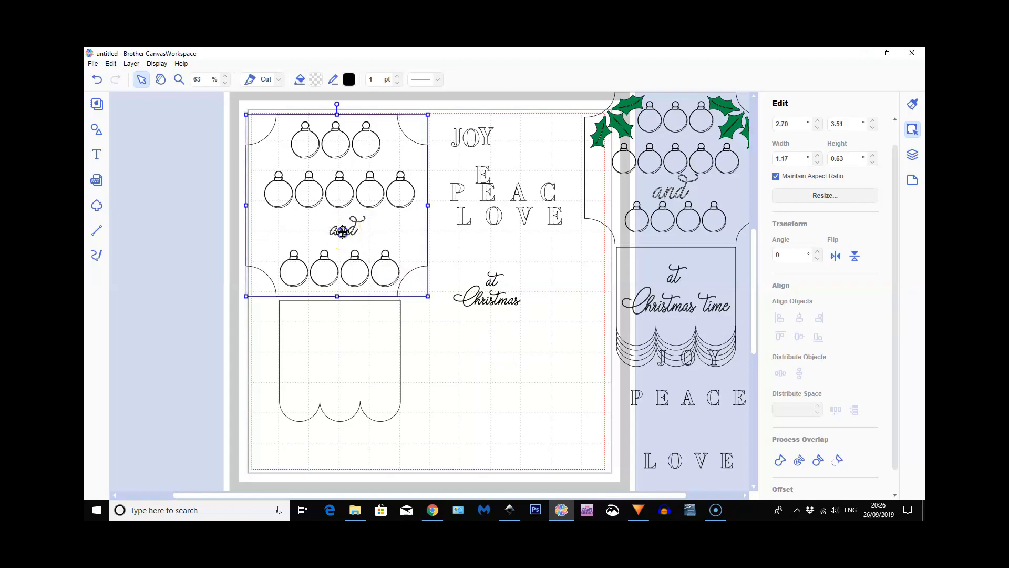
left_click(352, 233)
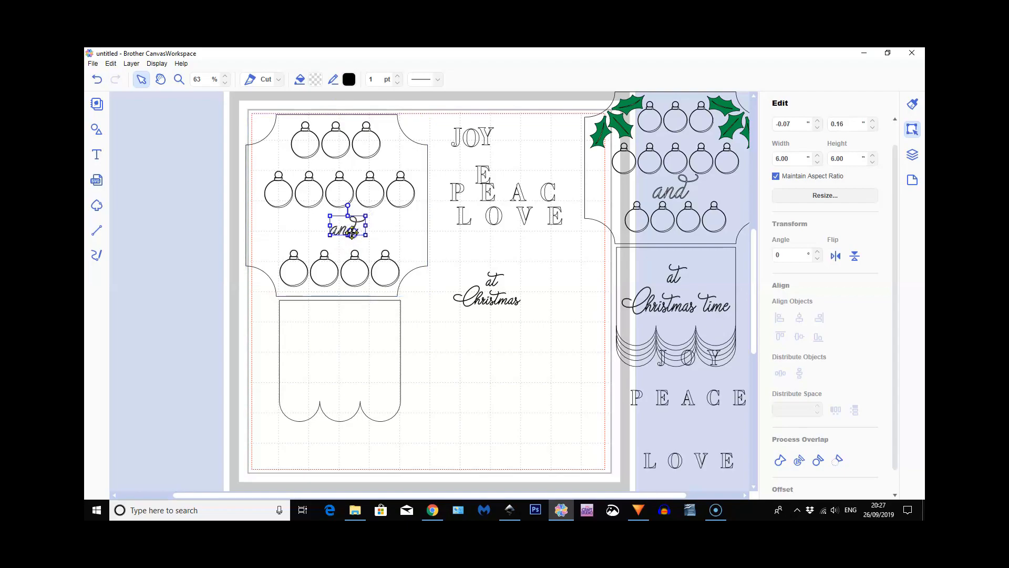
Nudge "and" towards the plaque's centre and place "Christmas" on the scalloped panel, enlarged to about 2.91 wide by 0.90 high
left_click_drag(346, 233, 340, 233)
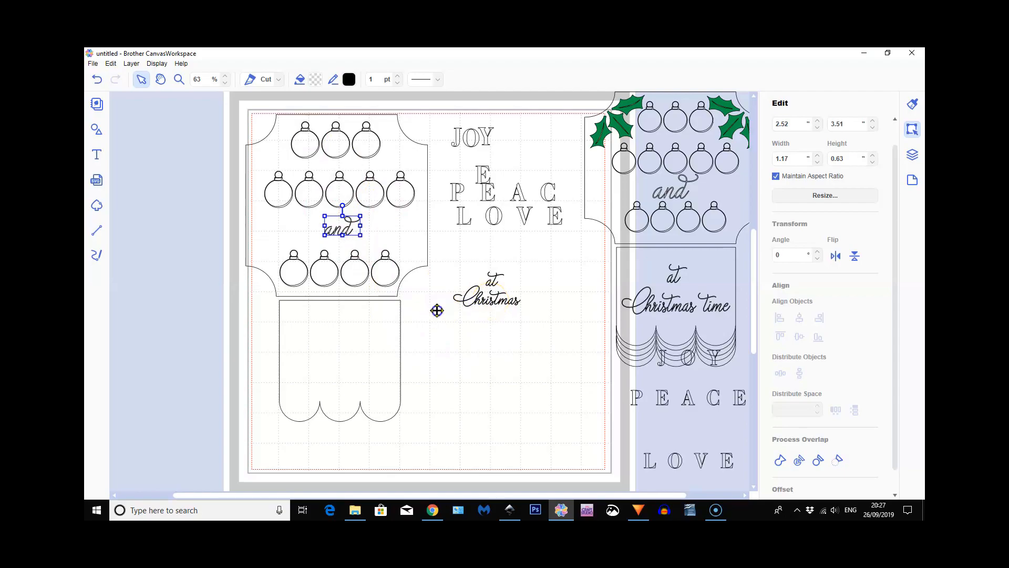
left_click_drag(436, 310, 281, 361)
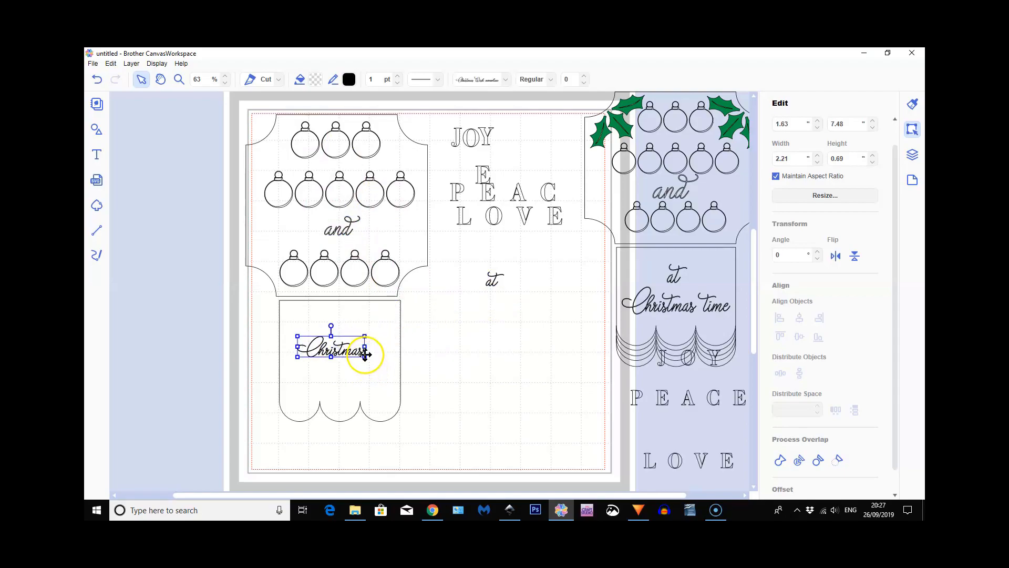
left_click_drag(365, 357, 386, 371)
left_click(350, 357)
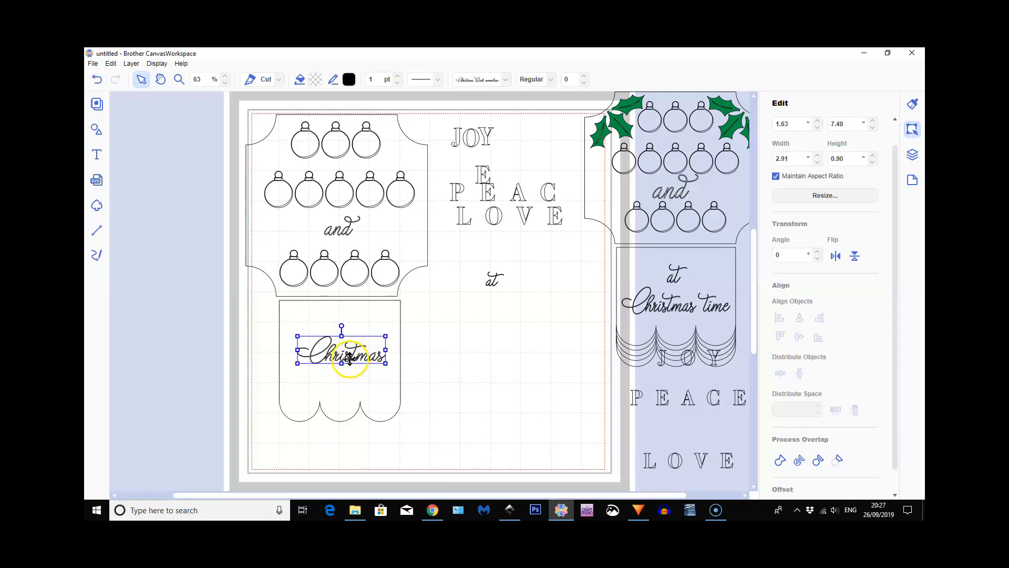
left_click_drag(349, 357, 343, 362)
Place "at" above "Christmas" at about 0.77 by 0.61, and enlarge "Christmas" to about 3.38 by 1.05
left_click(492, 281)
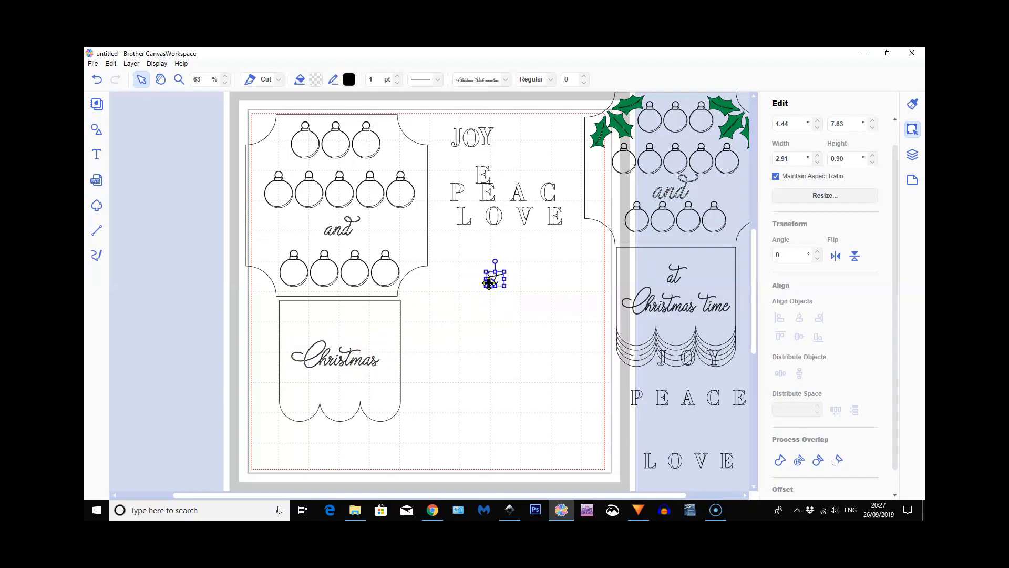
left_click_drag(489, 281, 336, 333)
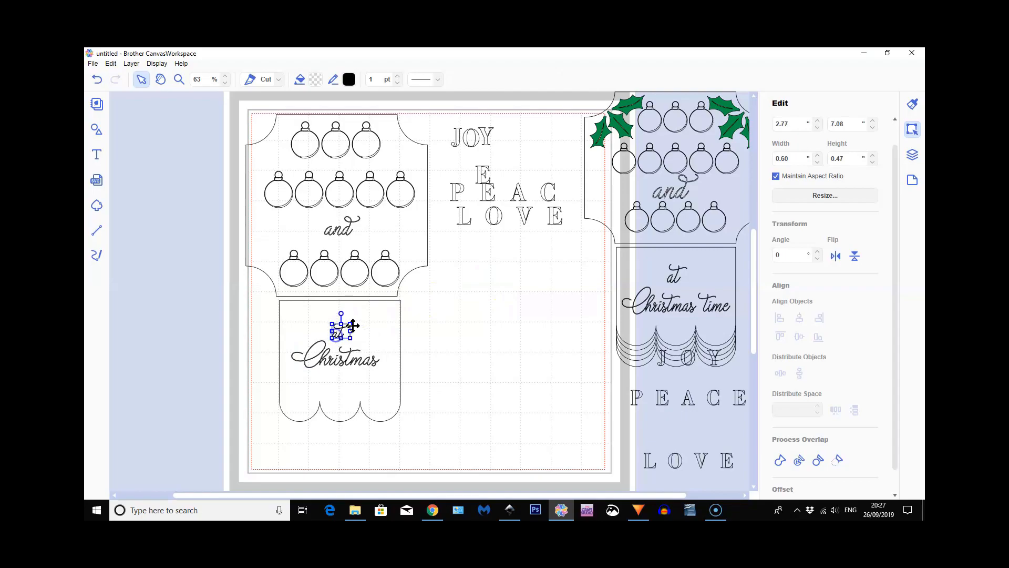
left_click_drag(351, 321, 356, 320)
left_click(348, 358)
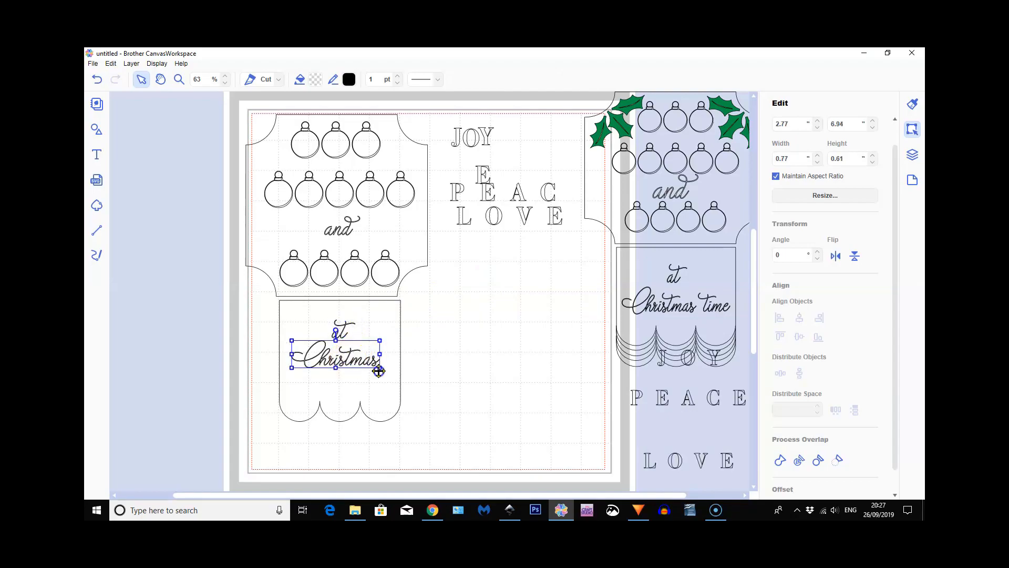
left_click_drag(380, 367, 350, 361)
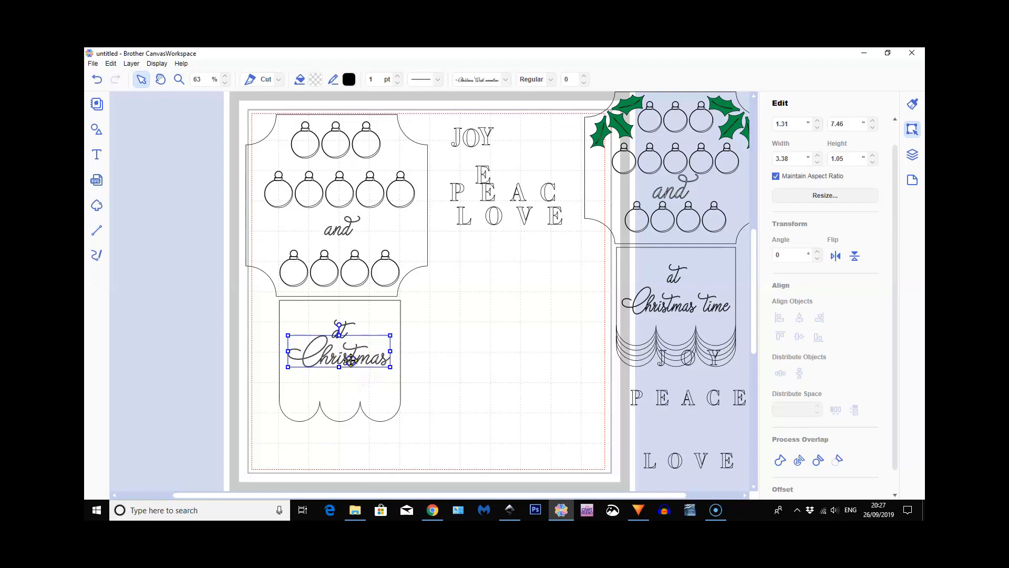
Move the plaque outline aside, clear of the bauble rows and the word "and"
left_click(232, 111)
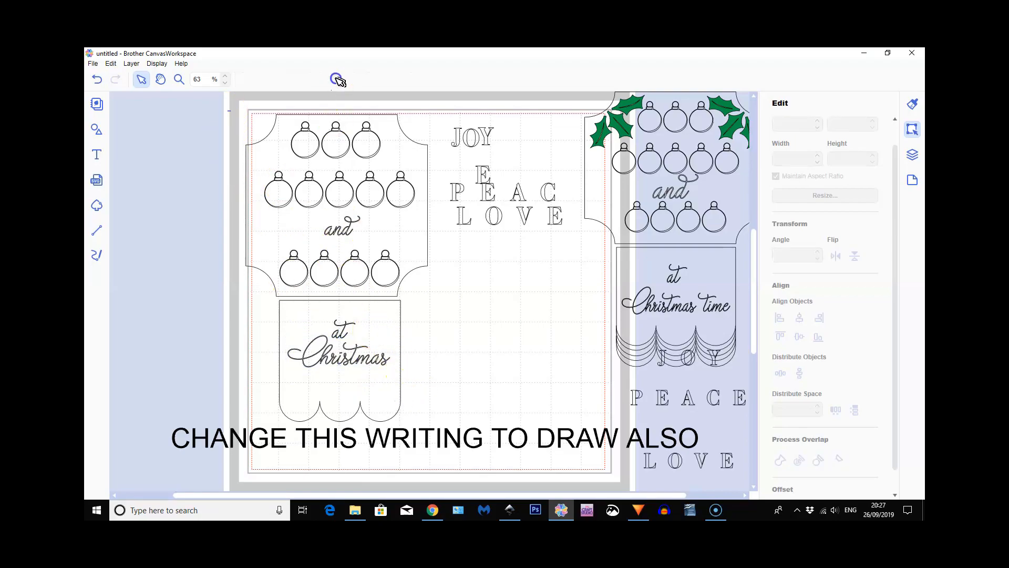
left_click(324, 141)
left_click(189, 209)
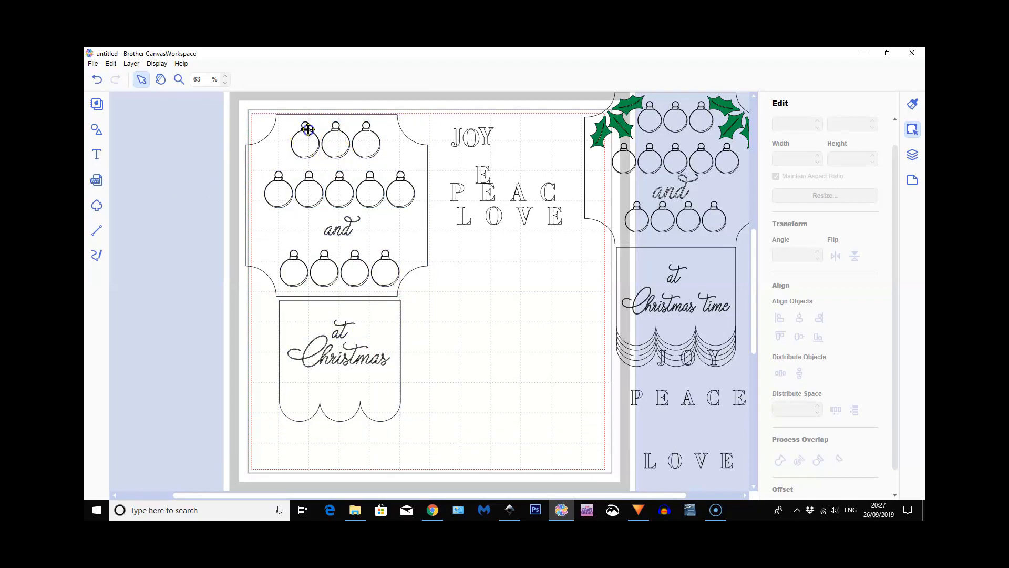
left_click(308, 130)
left_click(394, 225)
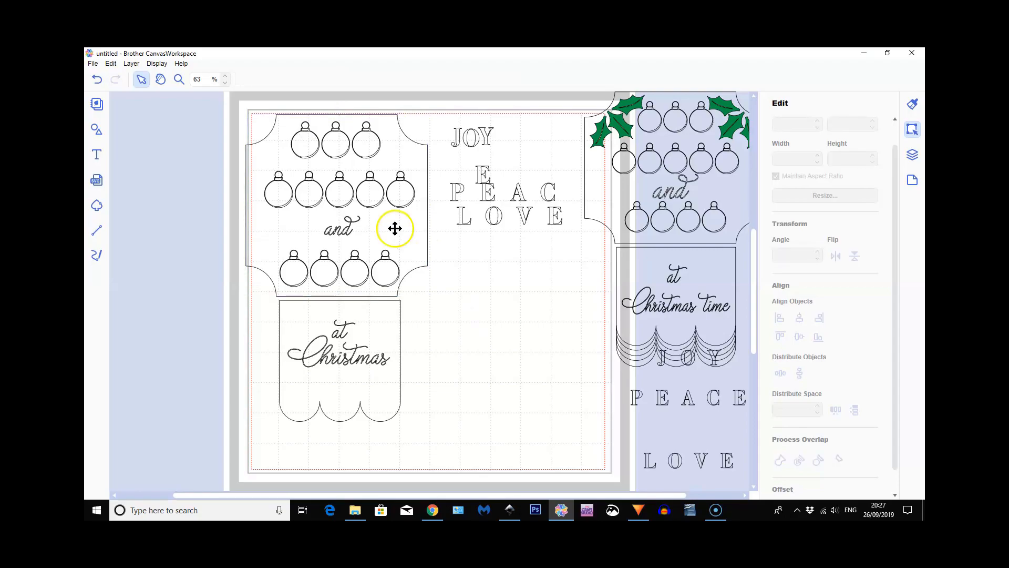
left_click_drag(394, 229, 571, 331)
Group the three JOY baubles, and group the five PEACE baubles as a second group
left_click_drag(280, 110, 383, 156)
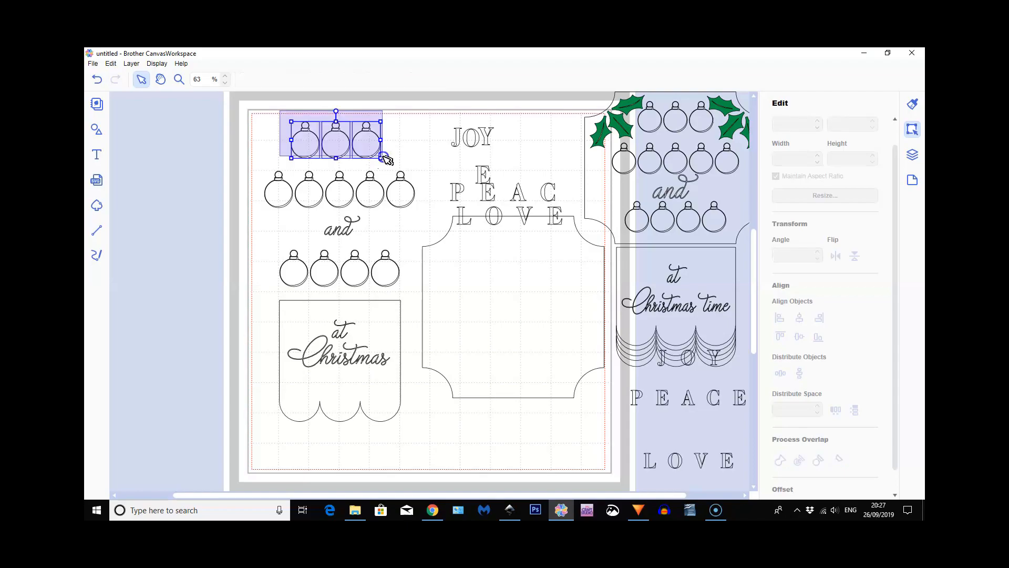
left_click(131, 63)
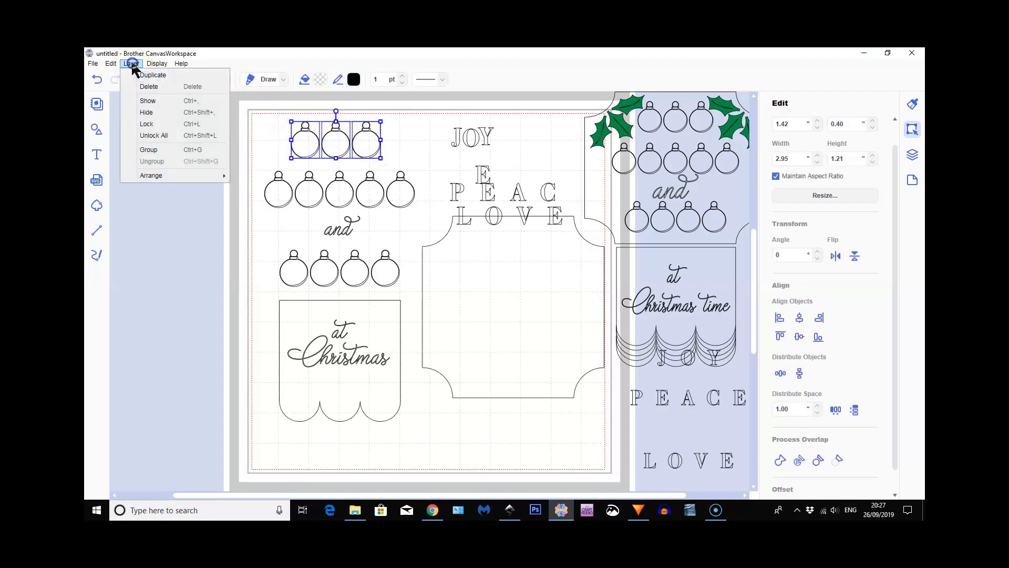
left_click(148, 149)
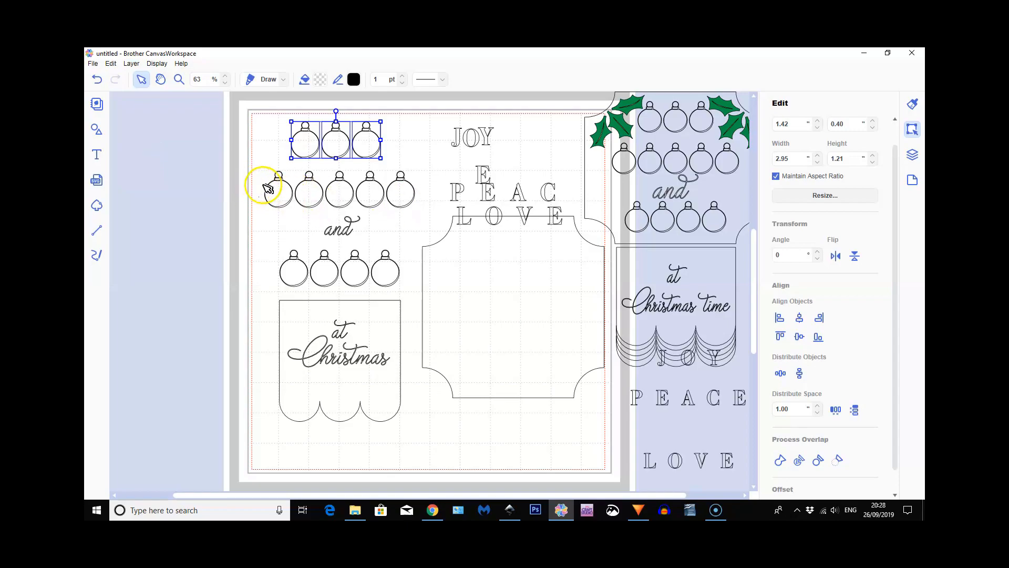
left_click(160, 100)
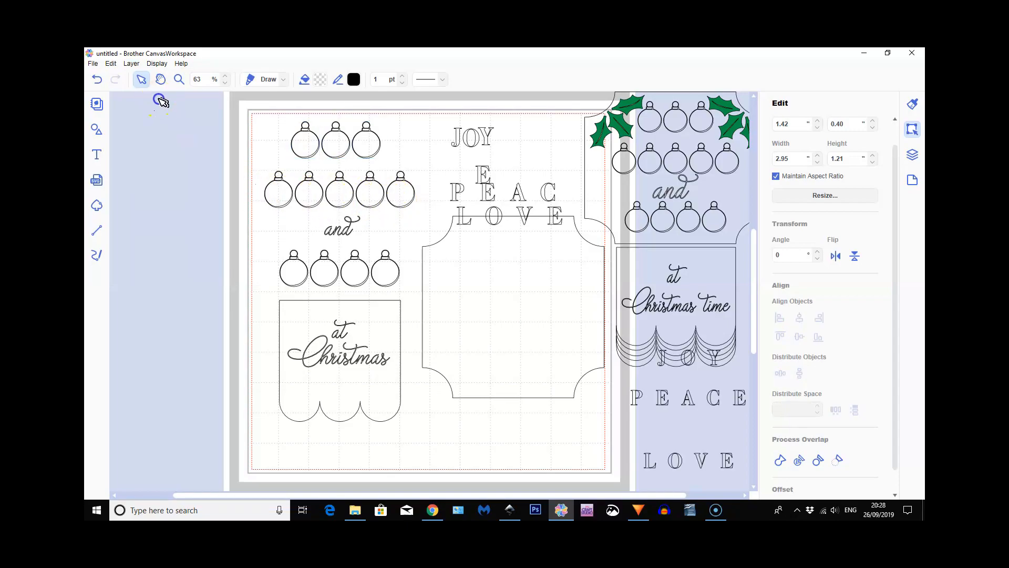
left_click(133, 64)
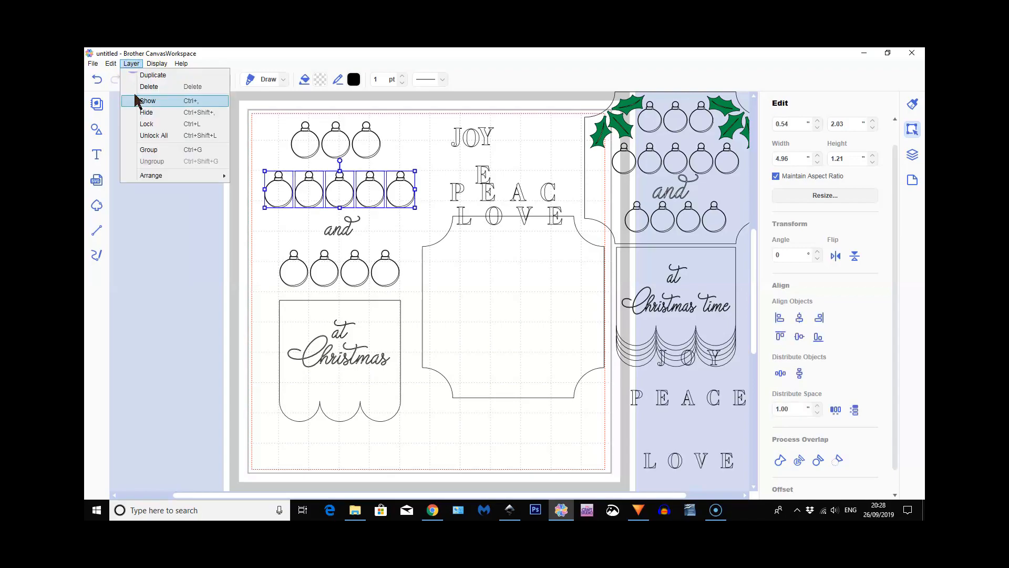
left_click(147, 150)
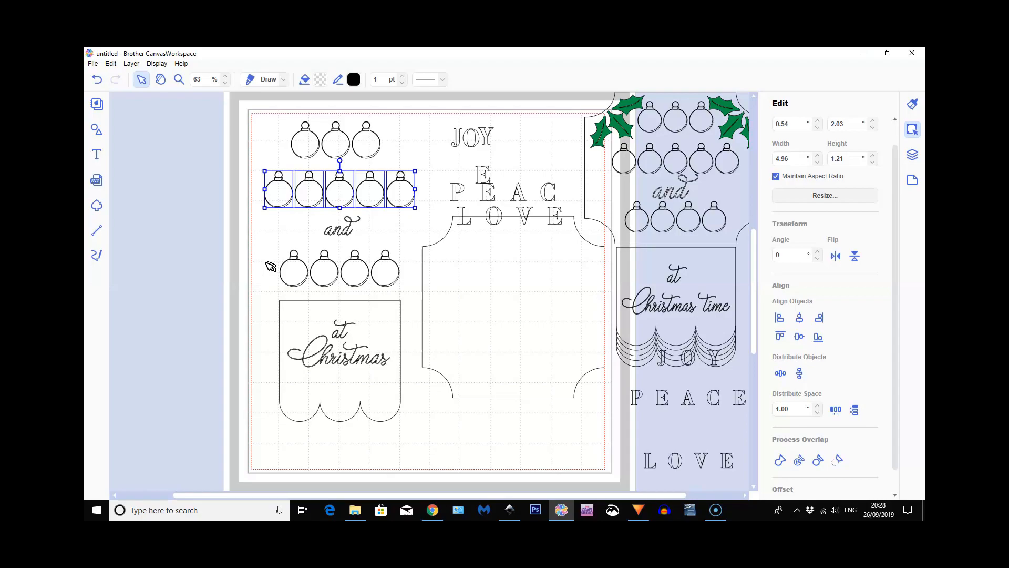
Group the four LOVE baubles in the row below "and"
left_click(294, 270)
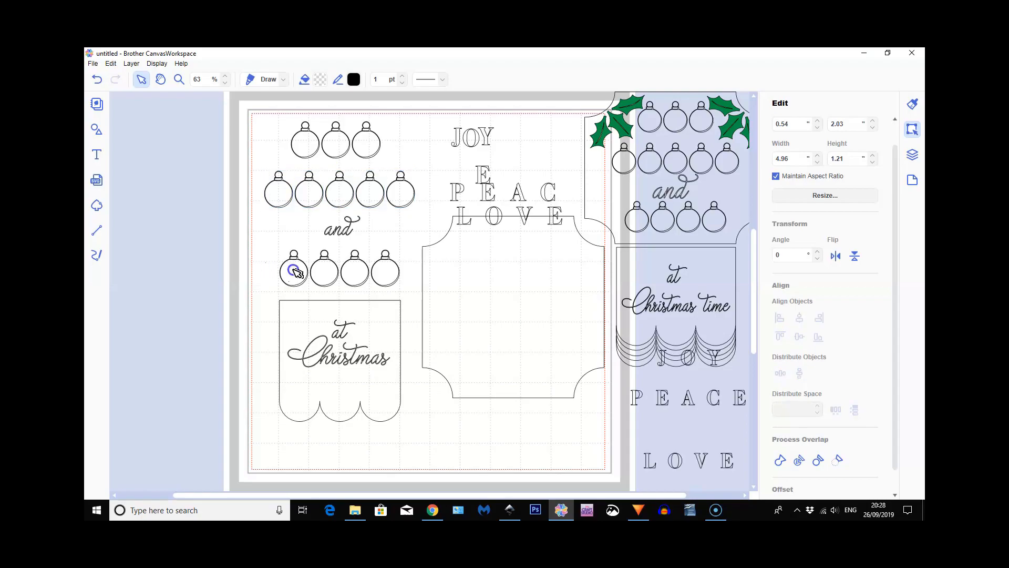
left_click(403, 285)
left_click(131, 64)
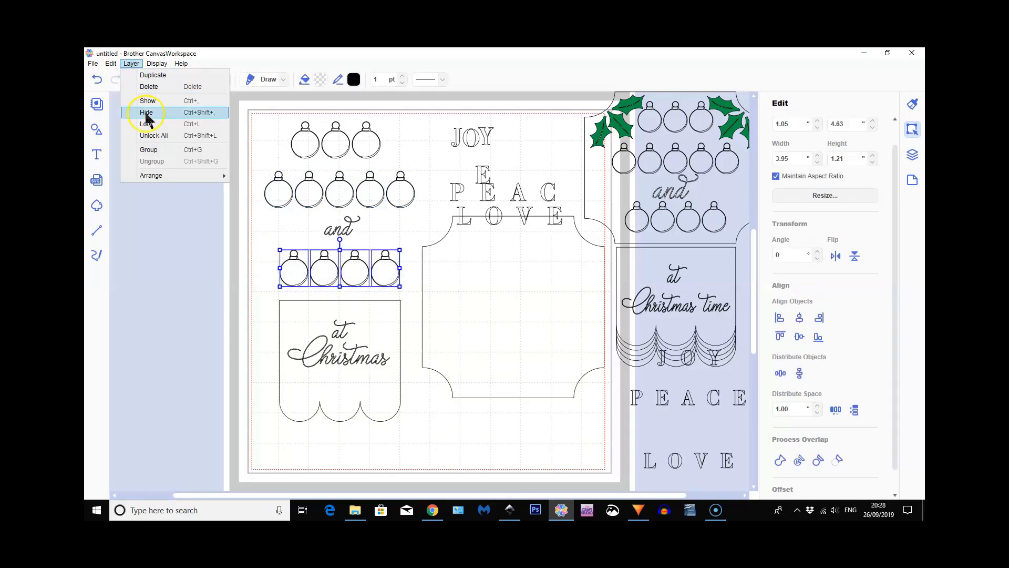
left_click(169, 188)
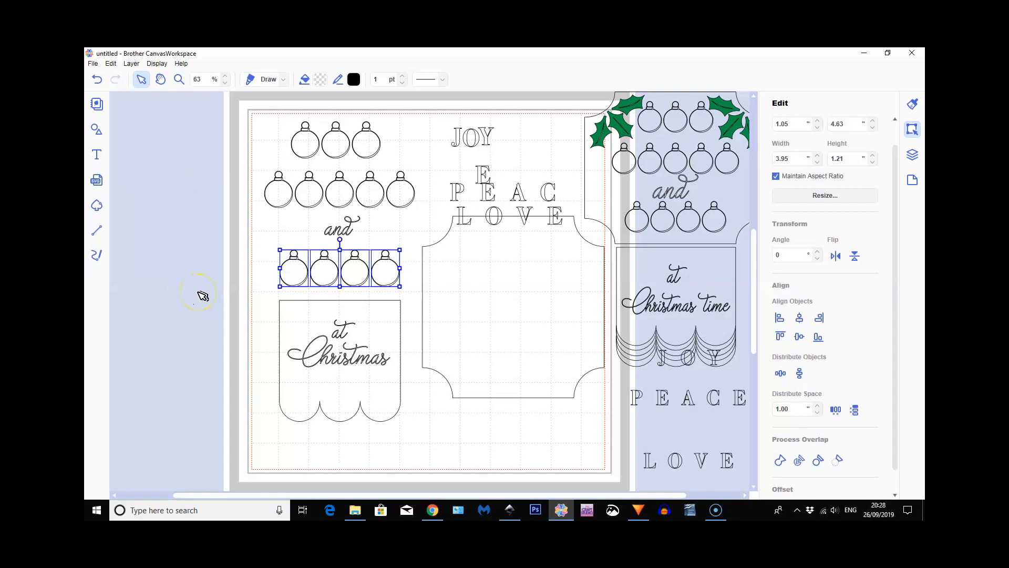
key("ctrl+g")
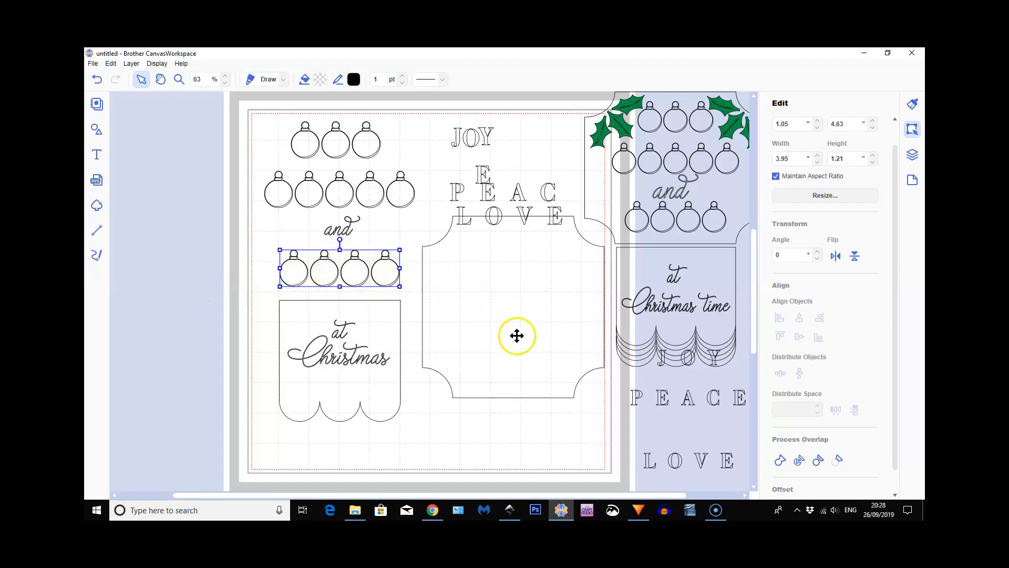
Move the plaque outline back around the bauble rows and centre-align all the sign's objects horizontally
left_click(478, 302)
left_click_drag(325, 220, 341, 236)
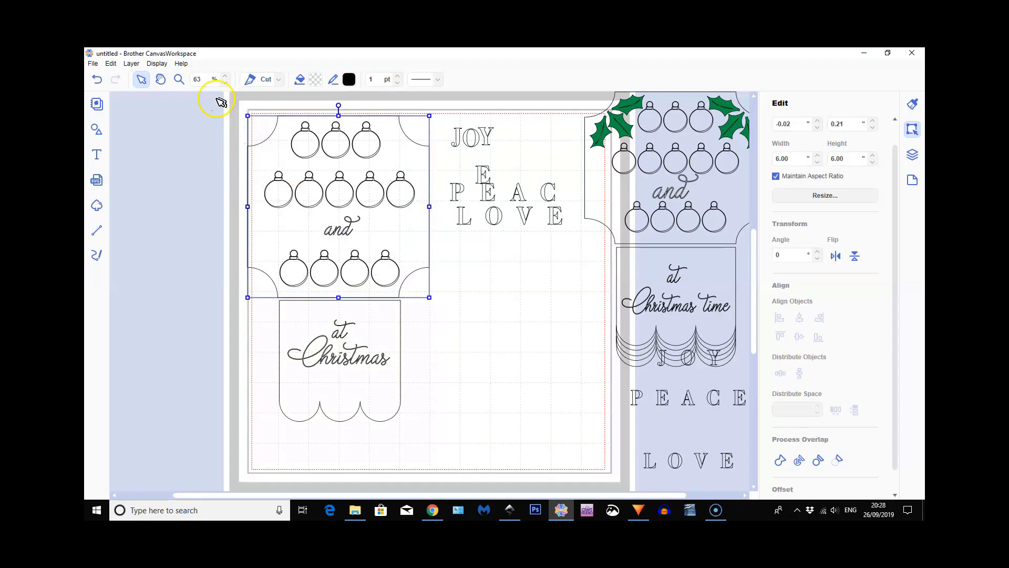
left_click_drag(213, 95, 418, 403)
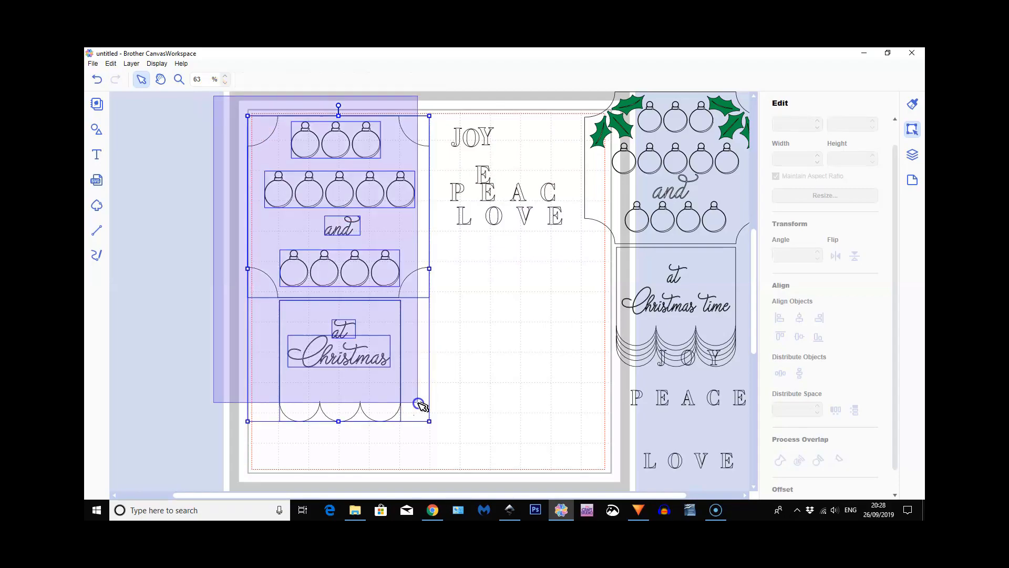
left_click(799, 318)
left_click(800, 318)
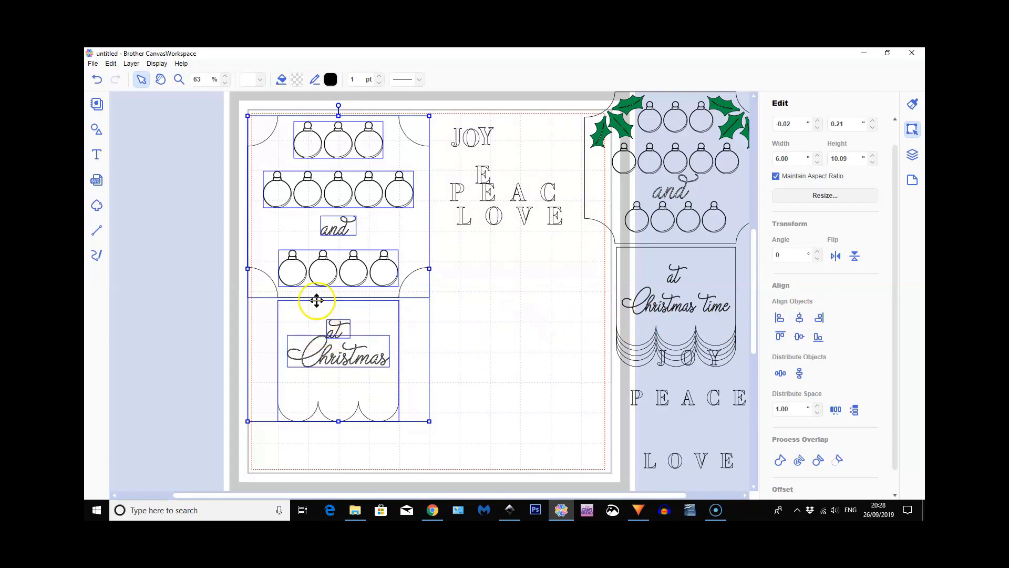
Move the whole sign to about X 0.31, Y 0.30 on the mat and nudge "Christmas" slightly down
left_click_drag(305, 315, 315, 317)
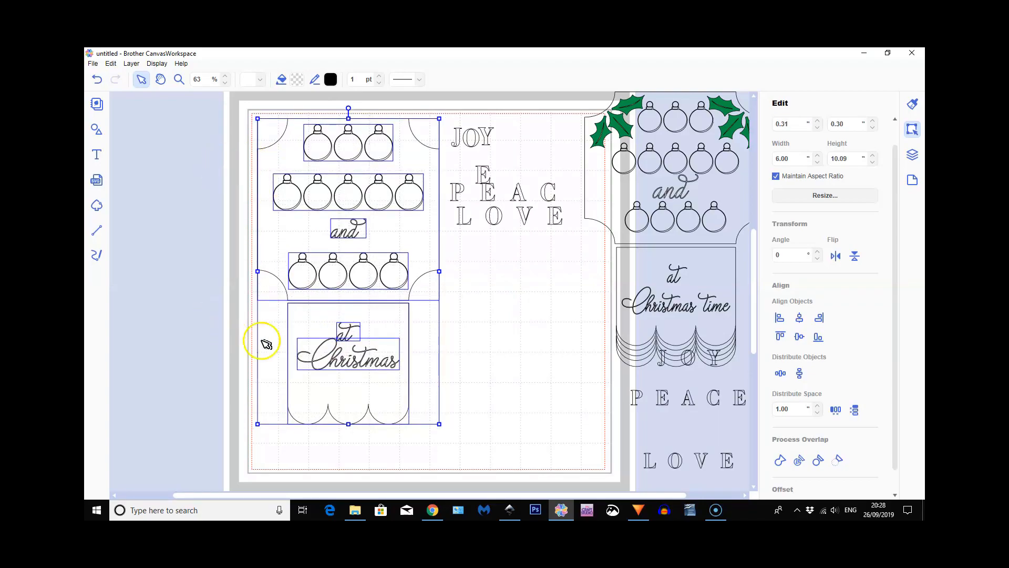
left_click(530, 359)
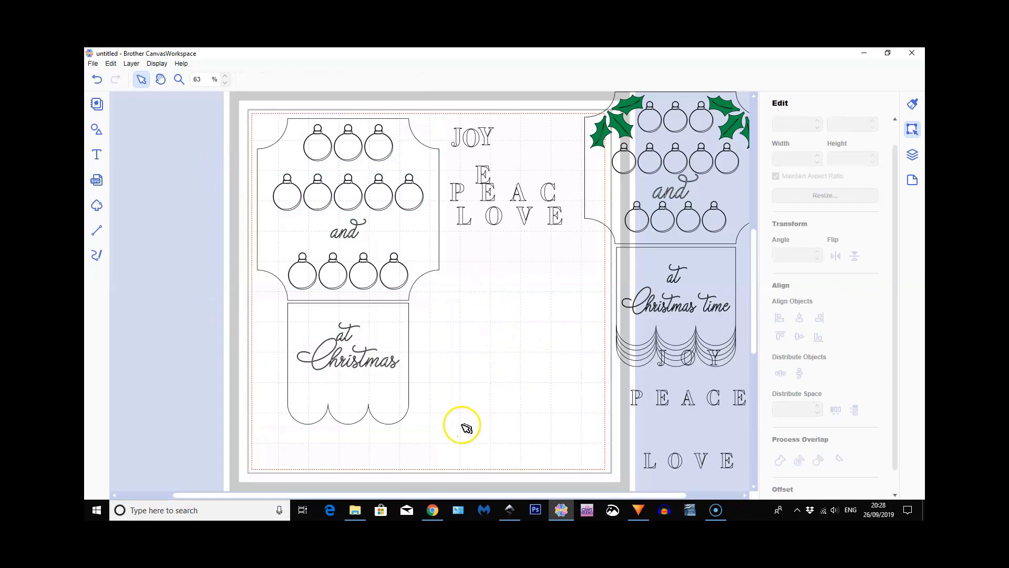
left_click(357, 364)
key("Down")
key("Down")
key("Down")
key("Down")
left_click(565, 410)
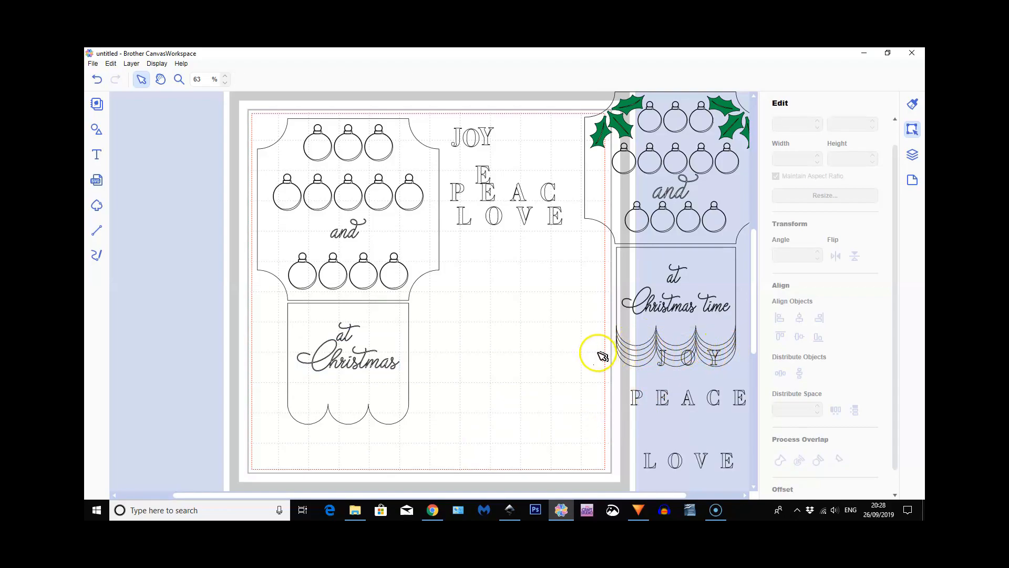
Duplicate the scalloped panel twice
left_click(387, 405)
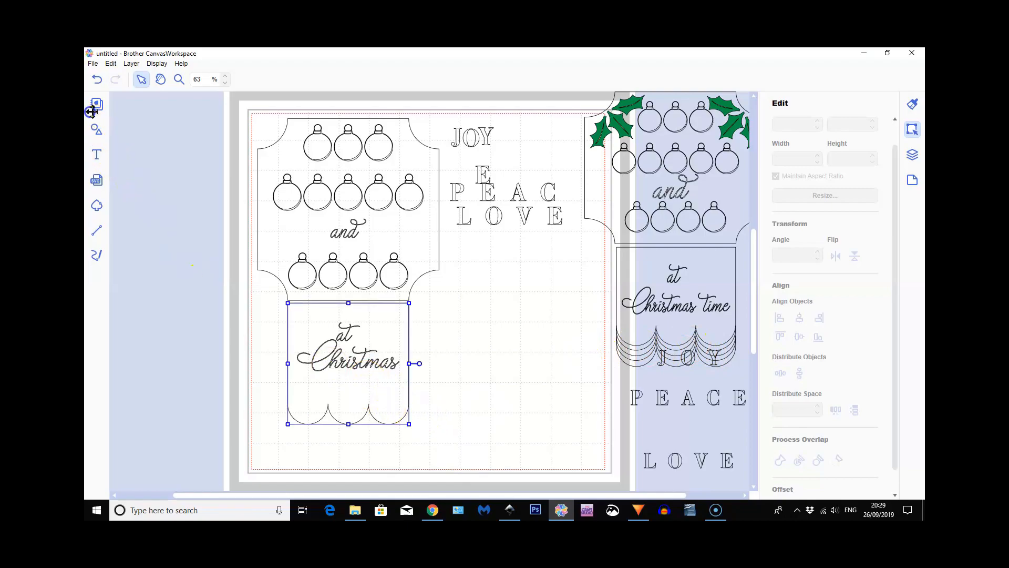
left_click(132, 64)
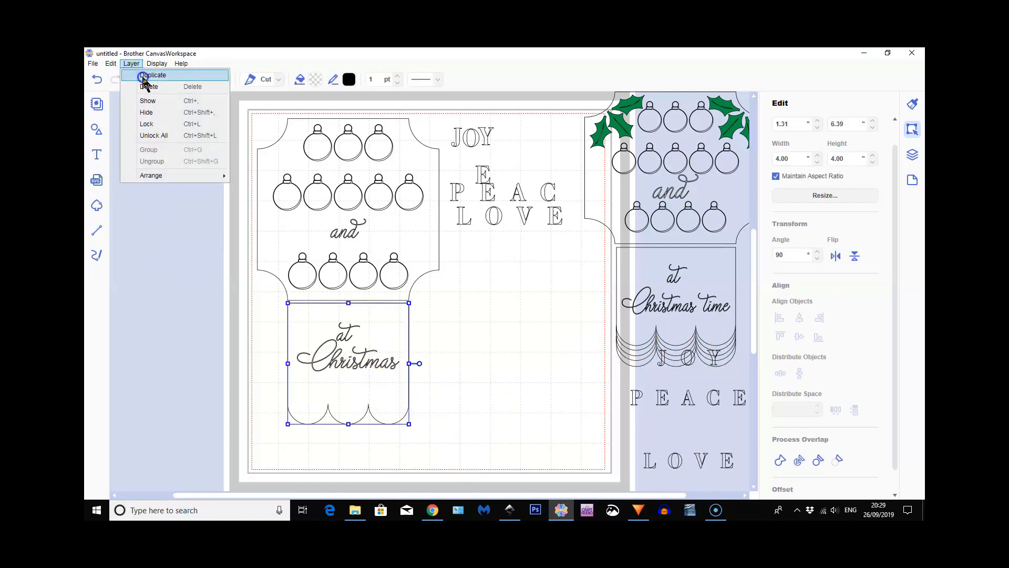
left_click(143, 76)
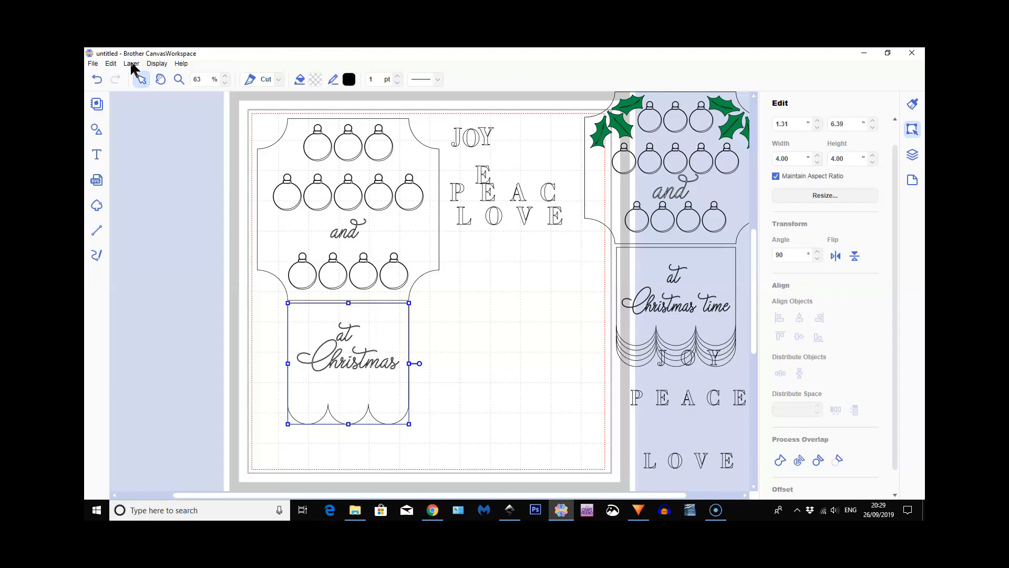
left_click(131, 63)
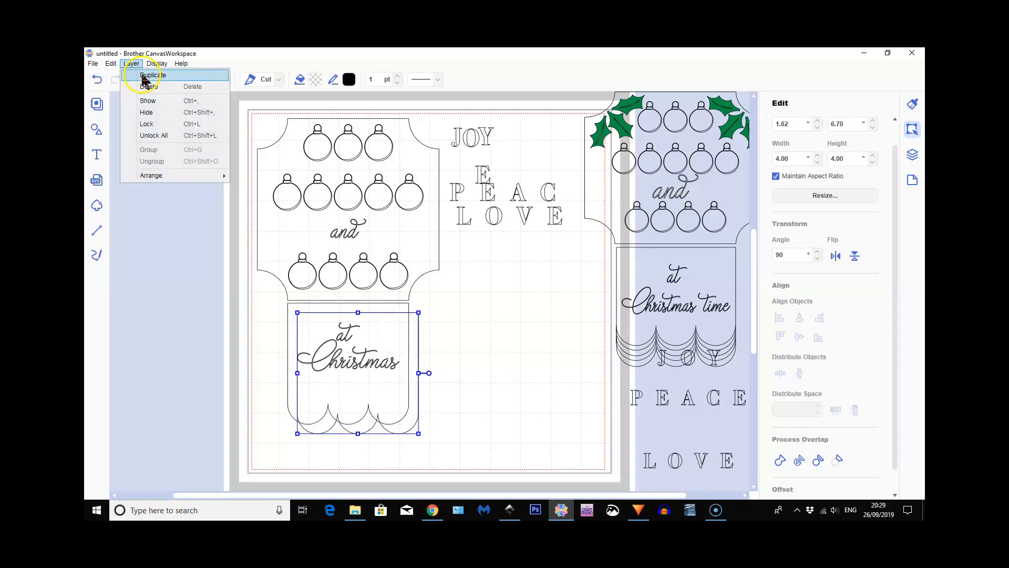
left_click(142, 75)
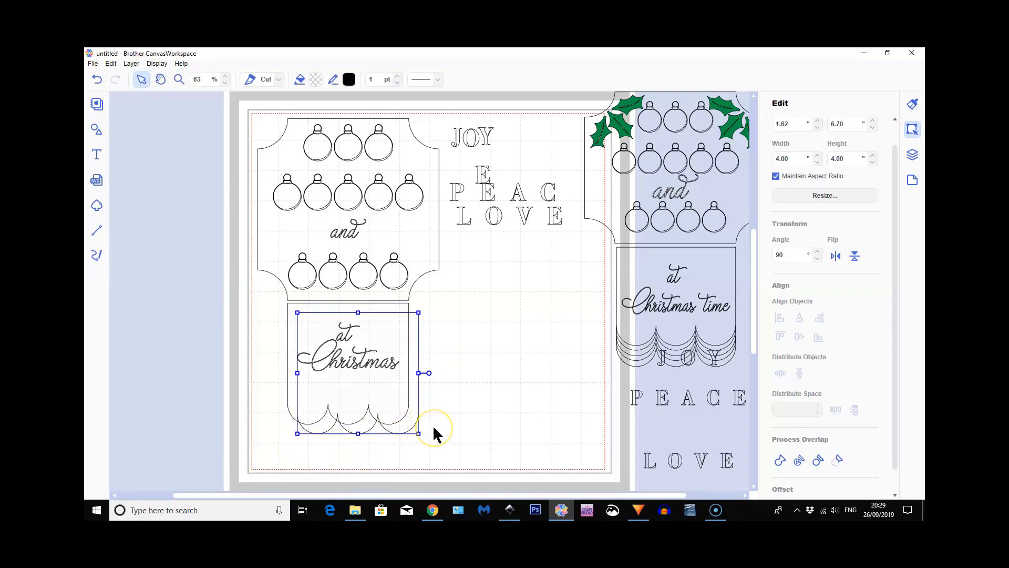
Place both scalloped copies in the empty mat area beside the sign, one overlapping the other and about 0.24 lower
left_click_drag(415, 431, 565, 386)
left_click(394, 429)
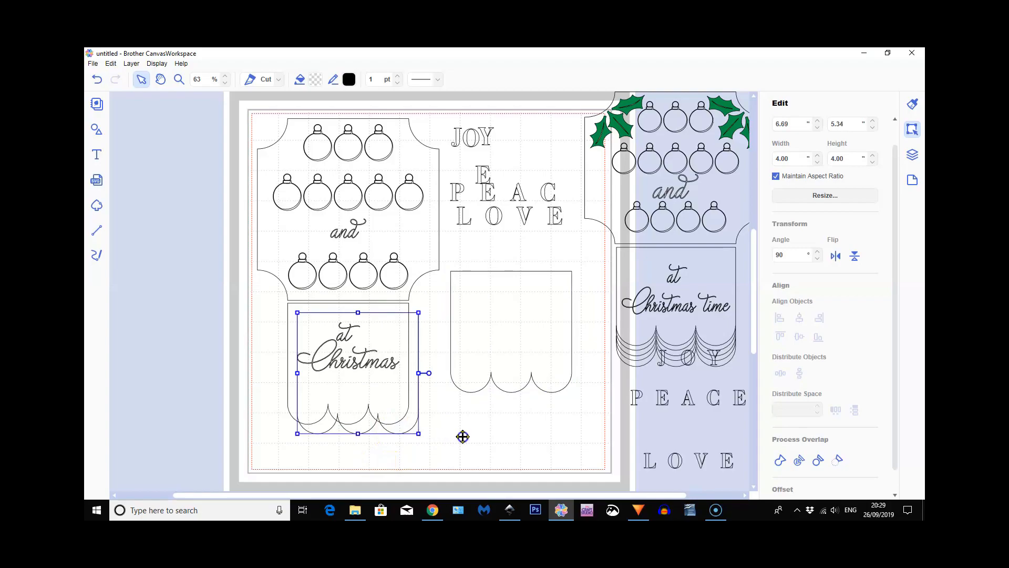
left_click_drag(529, 439, 546, 399)
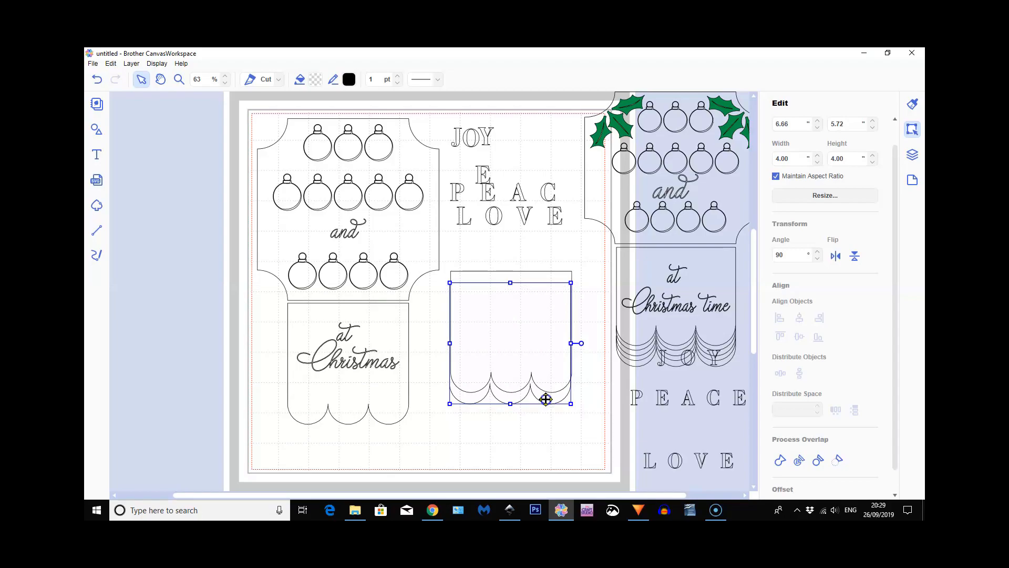
left_click_drag(545, 399, 546, 396)
Centre-align the two overlapping scalloped copies horizontally
left_click(437, 301)
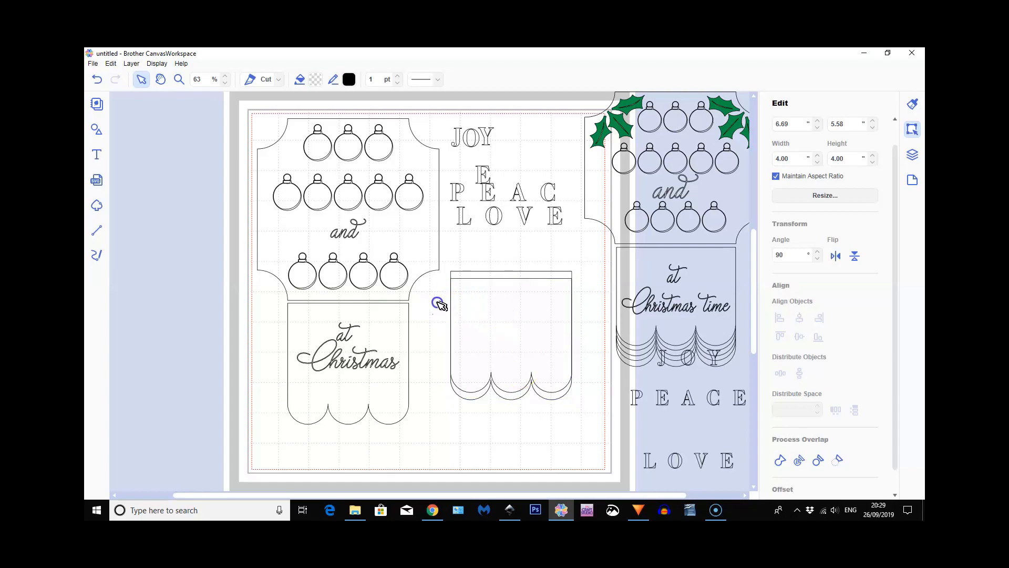
left_click(525, 358)
left_click(799, 318)
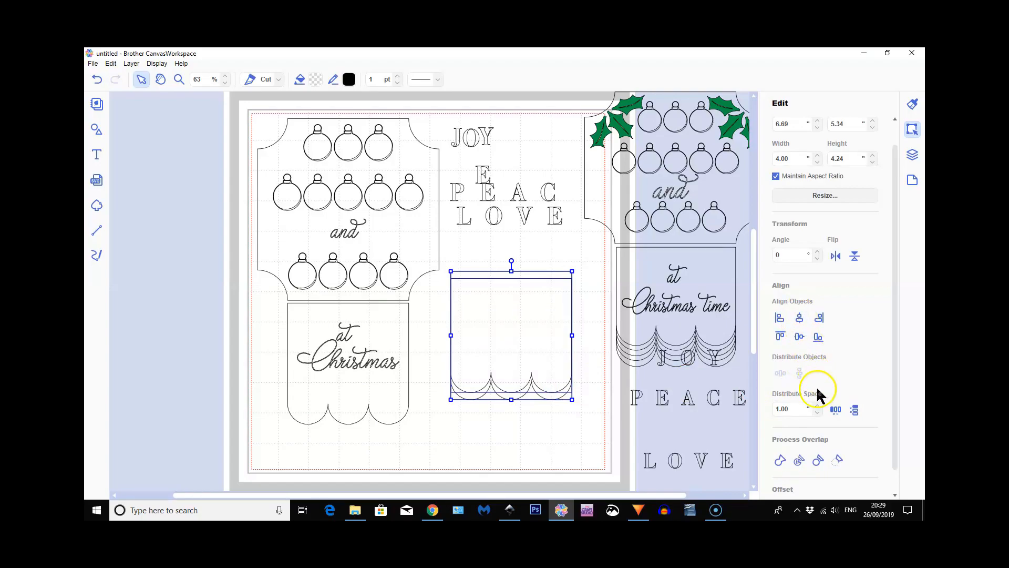
Subtract one overlapping scalloped copy from the other and place the remaining 4.00 × 0.91 trim over the lower panel's edge at about X 1.31, Y 9.27
left_click(838, 463)
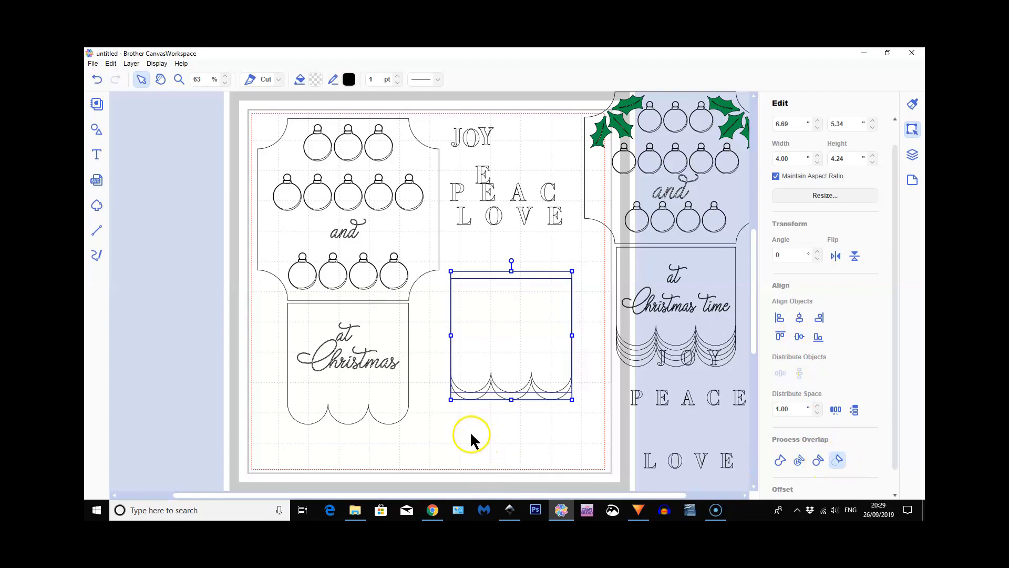
left_click(482, 394)
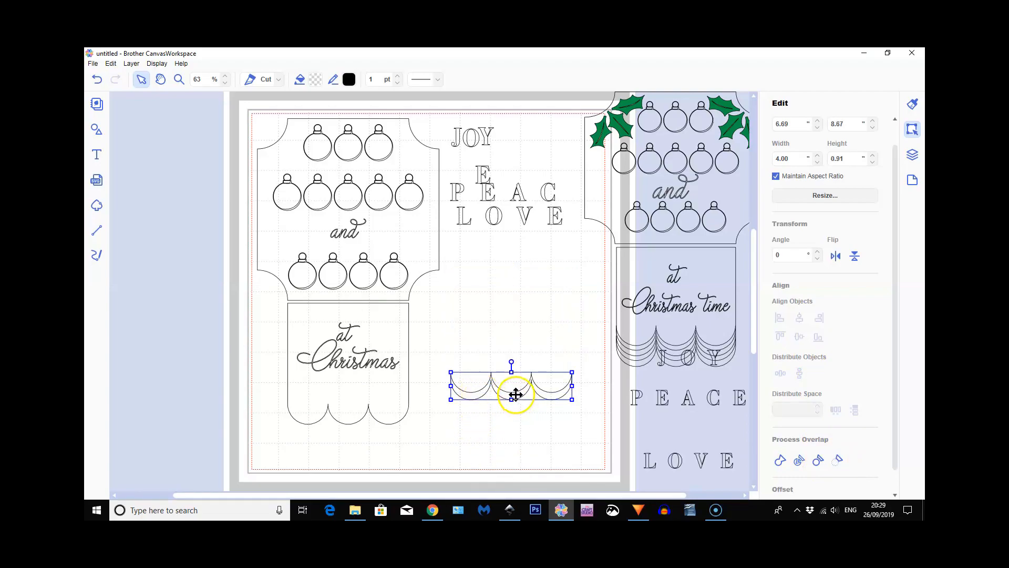
left_click_drag(514, 394, 353, 412)
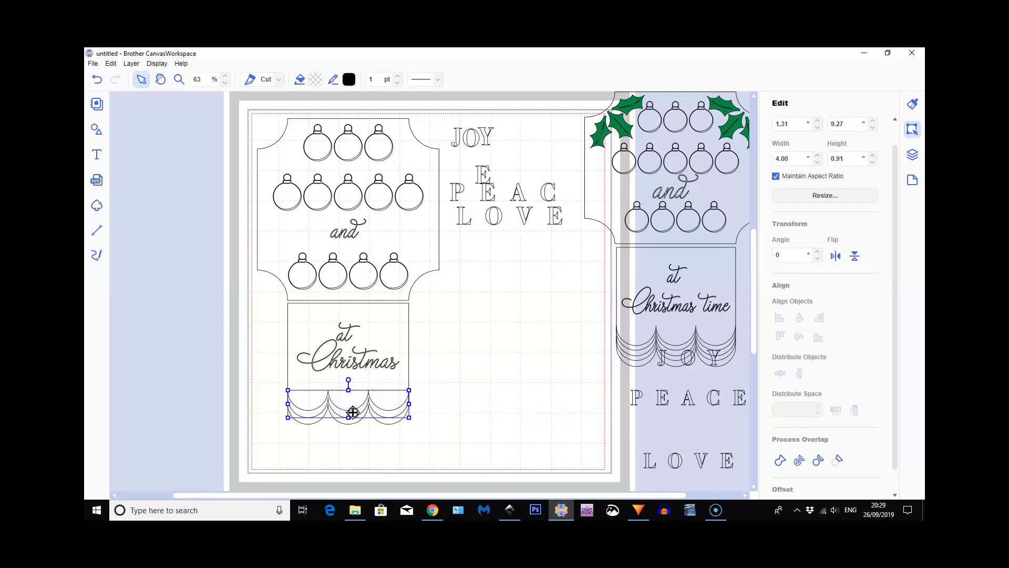
Duplicate the scalloped trim and place both trims in the mat's empty lower area, at about X 7.49, Y 10.52 and X 7.47, Y 9.68
left_click(132, 63)
left_click(147, 76)
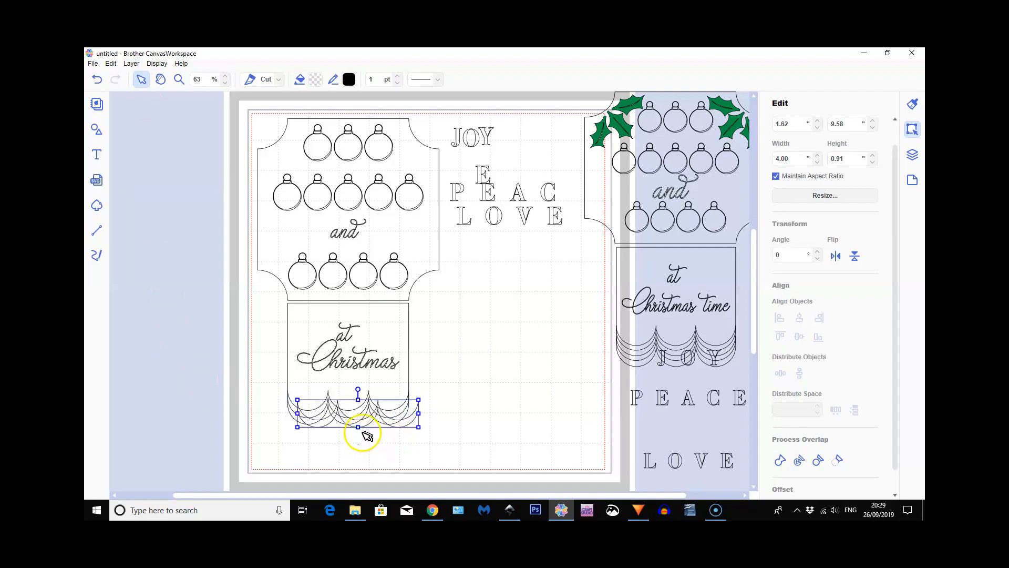
left_click_drag(359, 412, 488, 399)
left_click(352, 416)
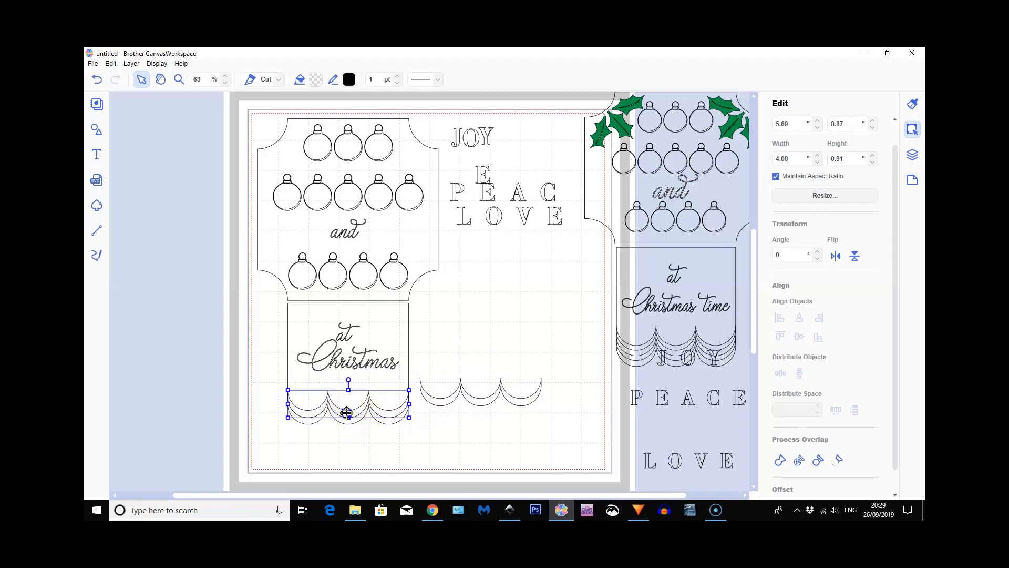
left_click_drag(347, 413, 530, 450)
left_click(485, 398)
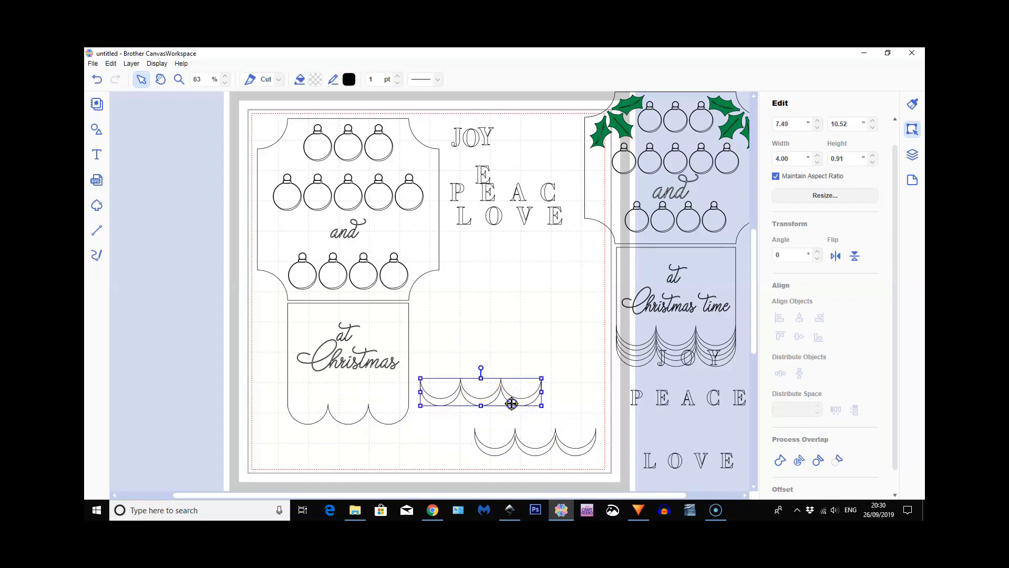
mouse_move(533, 405)
left_mouse_down()
mouse_move(550, 412)
mouse_move(540, 422)
left_mouse_up()
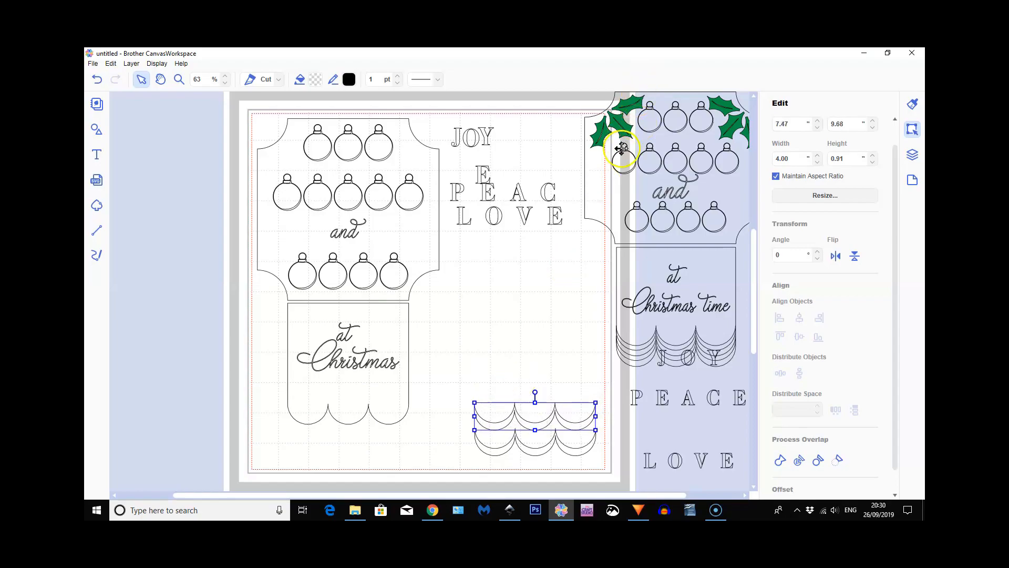
Move the off-mat design's holly sprigs onto the sign's upper corners, reducing them to about 2.15 × 1.07 and 2.25 × 1.12
left_click(619, 121)
left_click_drag(593, 127, 294, 152)
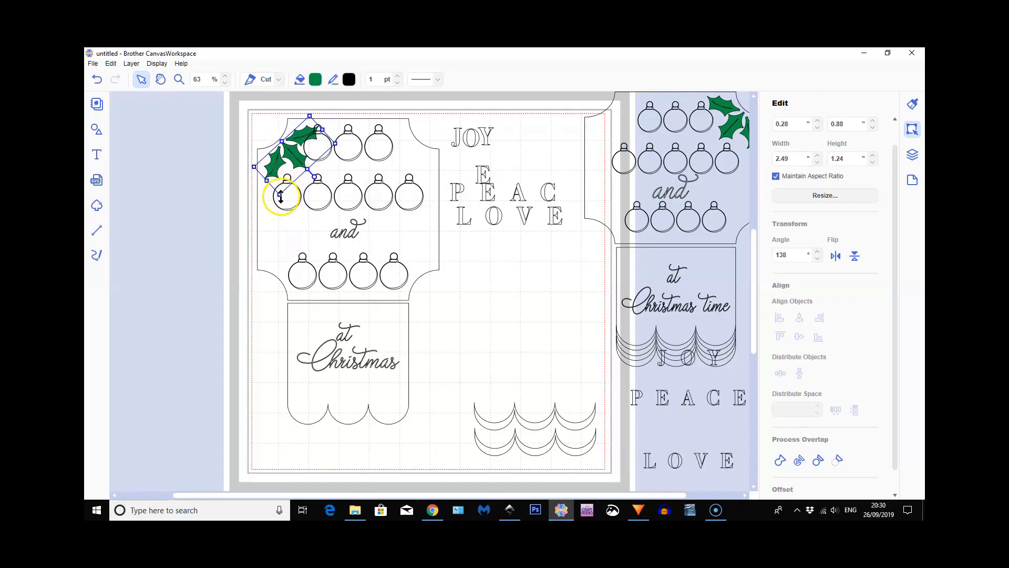
left_click_drag(279, 195, 293, 152)
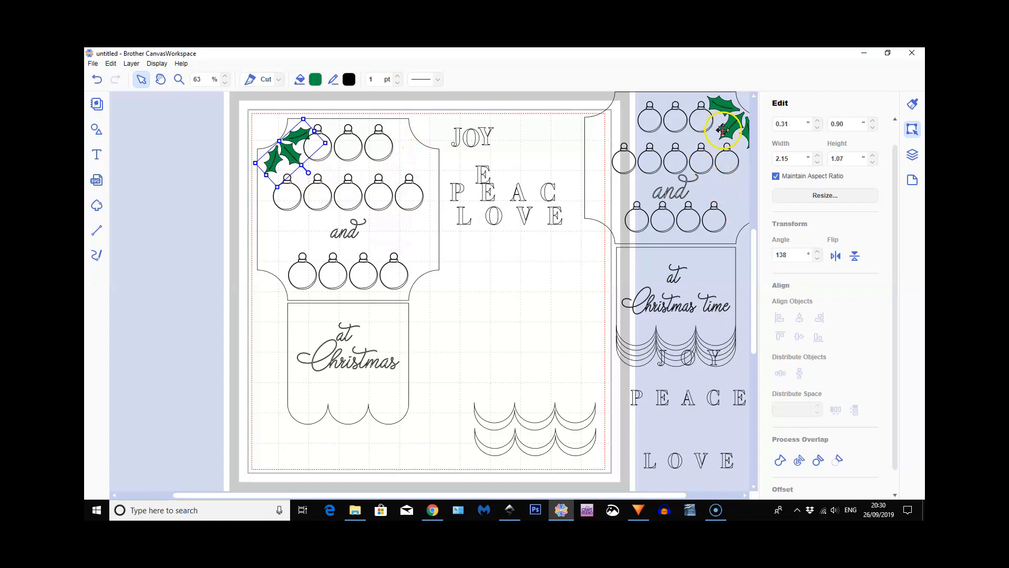
left_click_drag(720, 126, 406, 152)
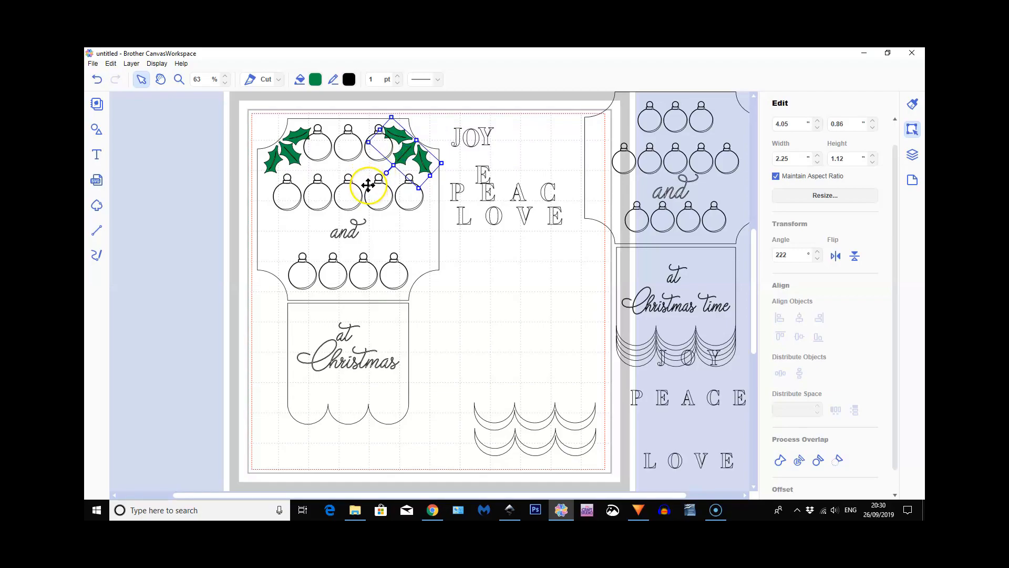
Move both holly sprigs off the sign into the empty space above the scalloped trims, at about X 9.24, Y 8.02 and X 7.92, Y 7.29
left_click(400, 158)
left_click_drag(400, 158, 558, 374)
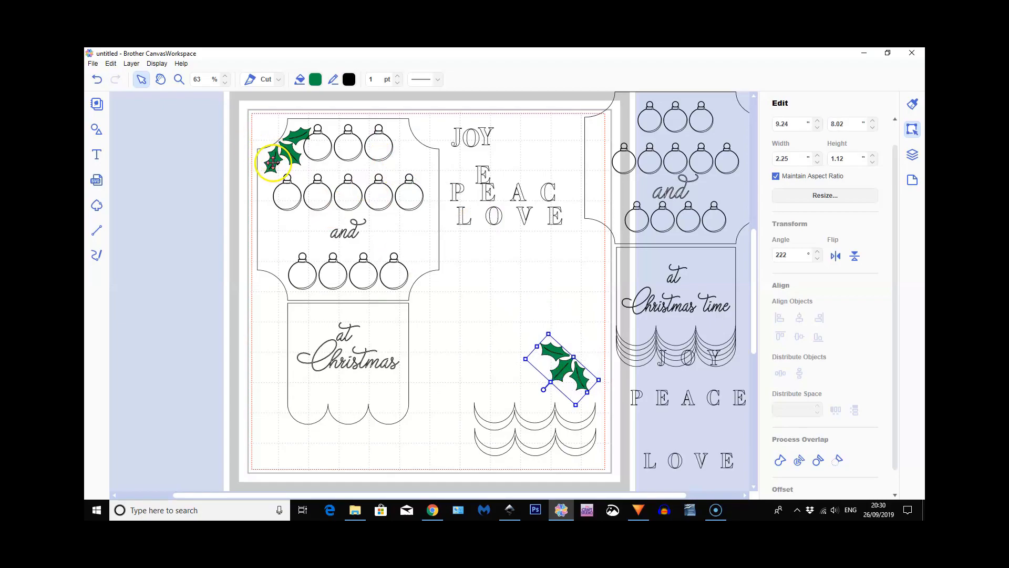
left_click_drag(273, 159, 503, 355)
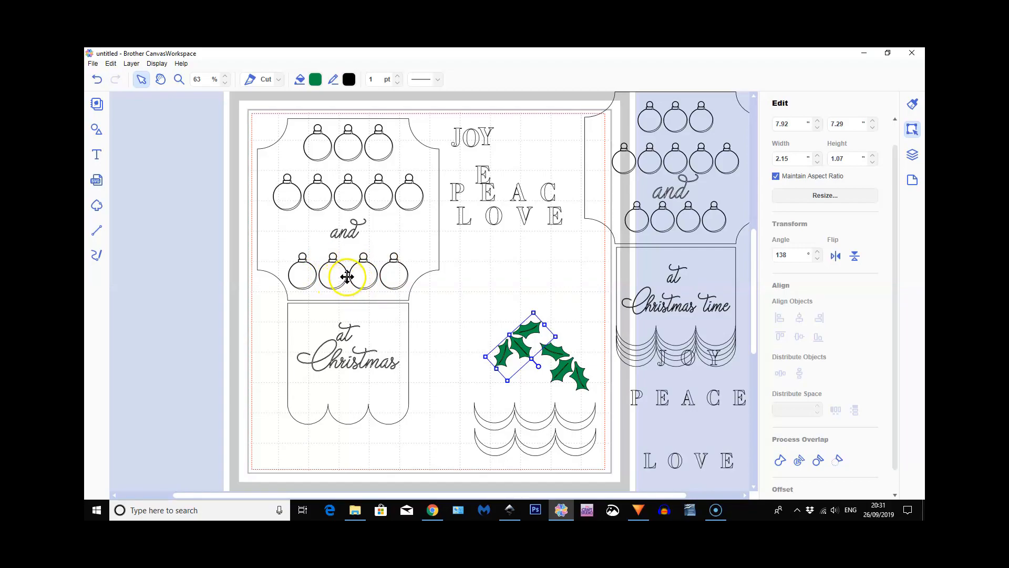
Change the word "and" inside the grouped upper sign panel from Cut to Draw
left_click(351, 235)
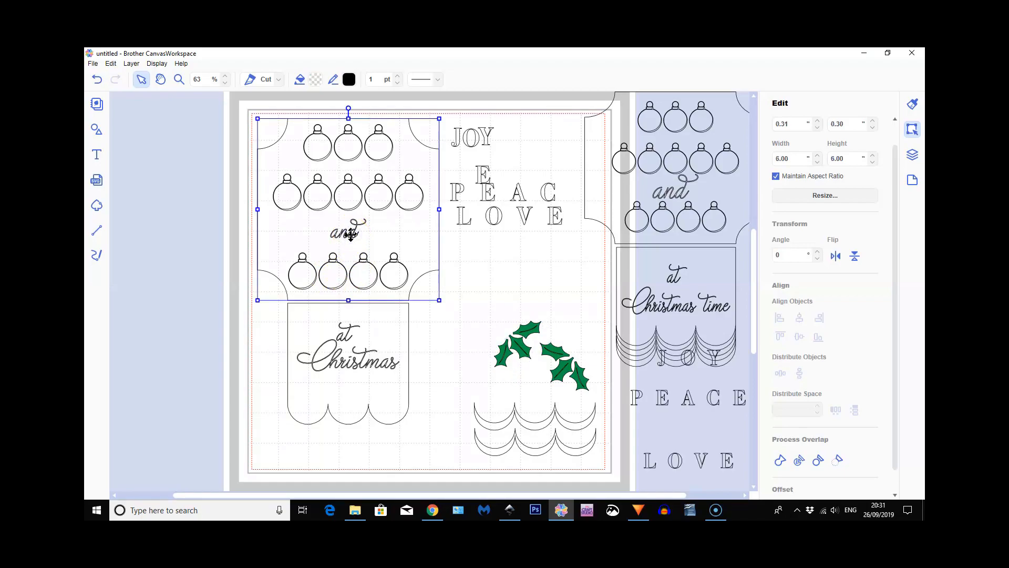
double_click(353, 224)
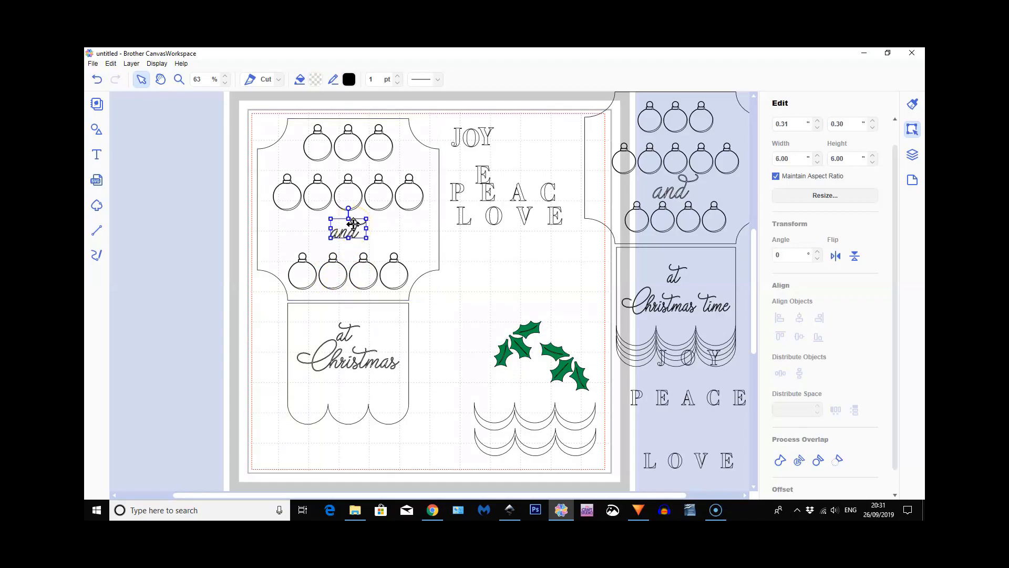
left_click(278, 79)
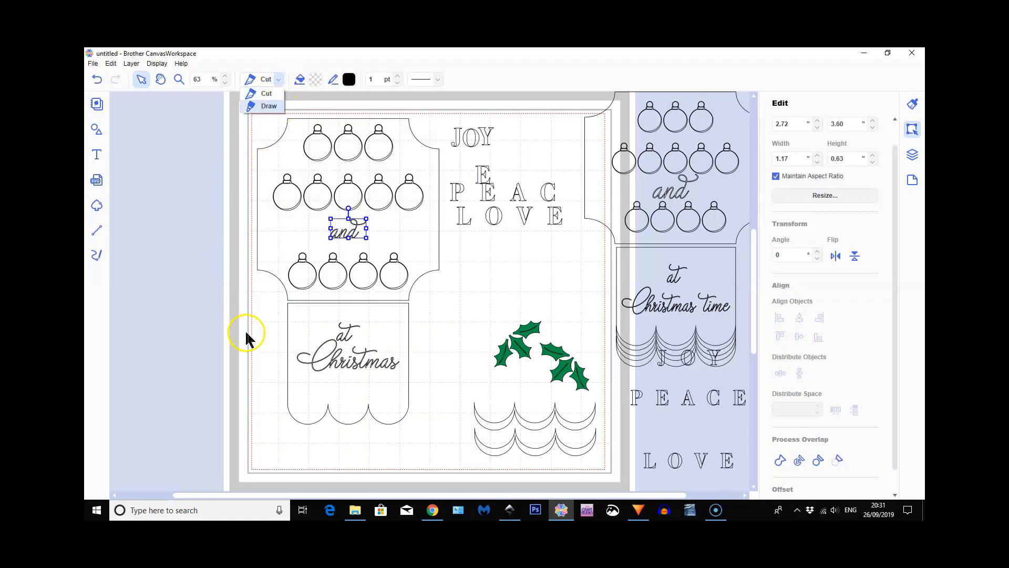
Change the words "Christmas" and "at" on the lower panel from Cut to Draw
left_click(342, 366)
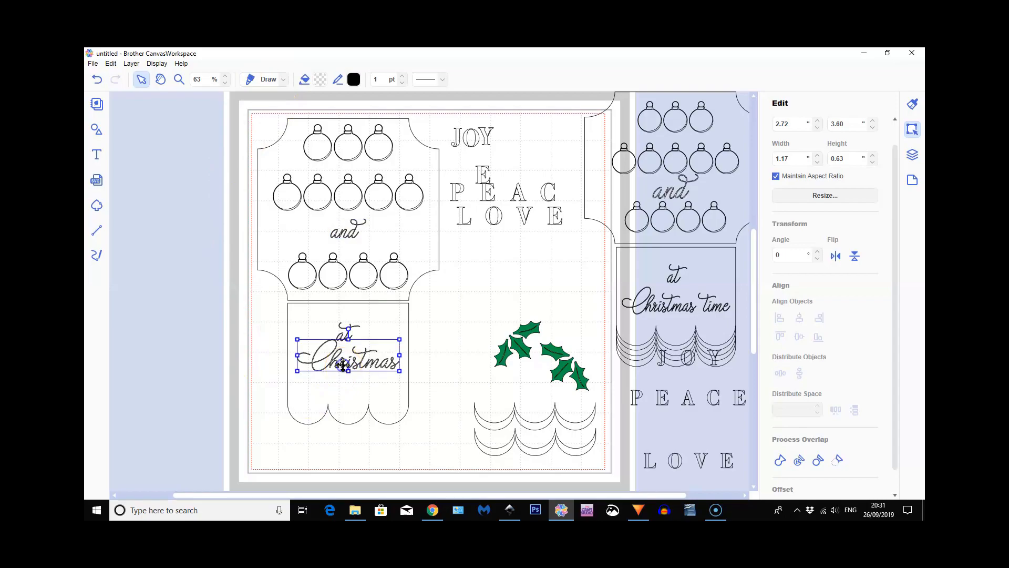
left_click(278, 79)
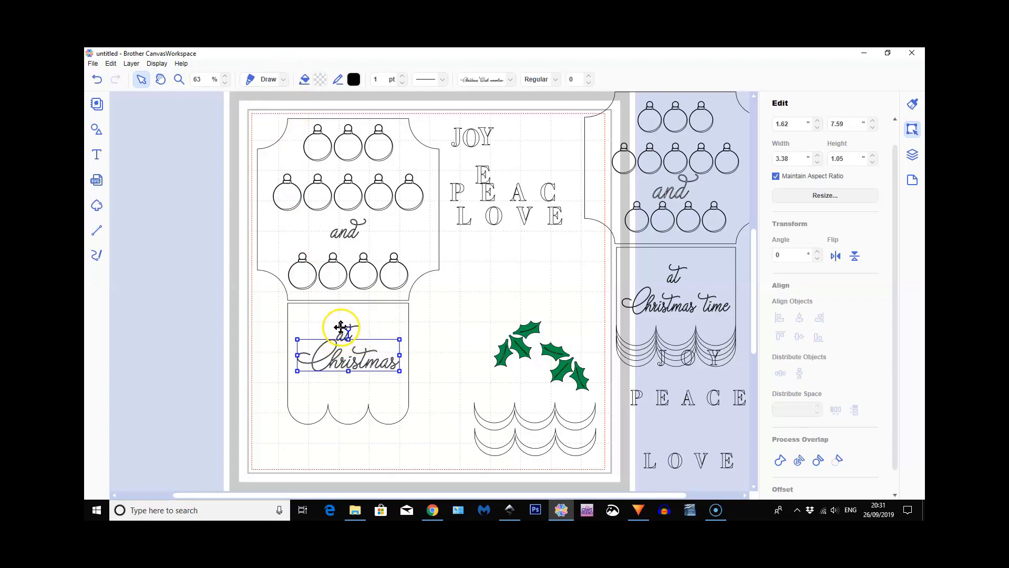
left_click(340, 329)
left_click(286, 83)
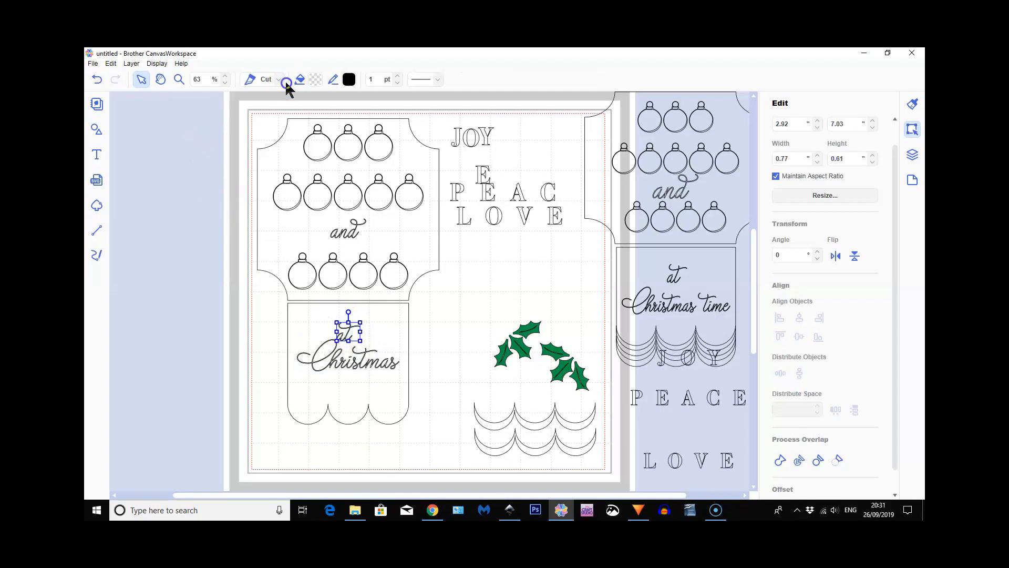
left_click(279, 80)
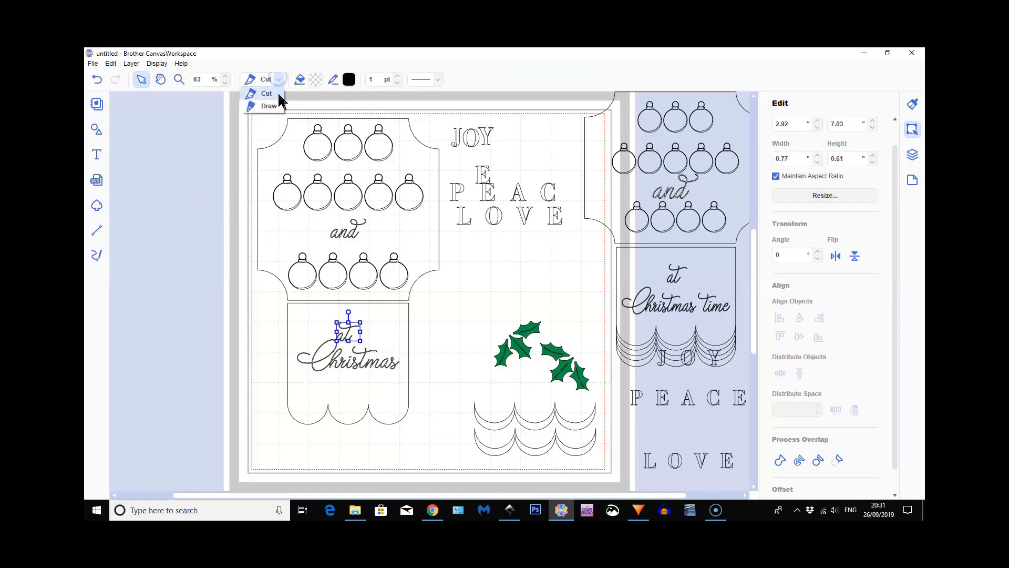
left_click(275, 109)
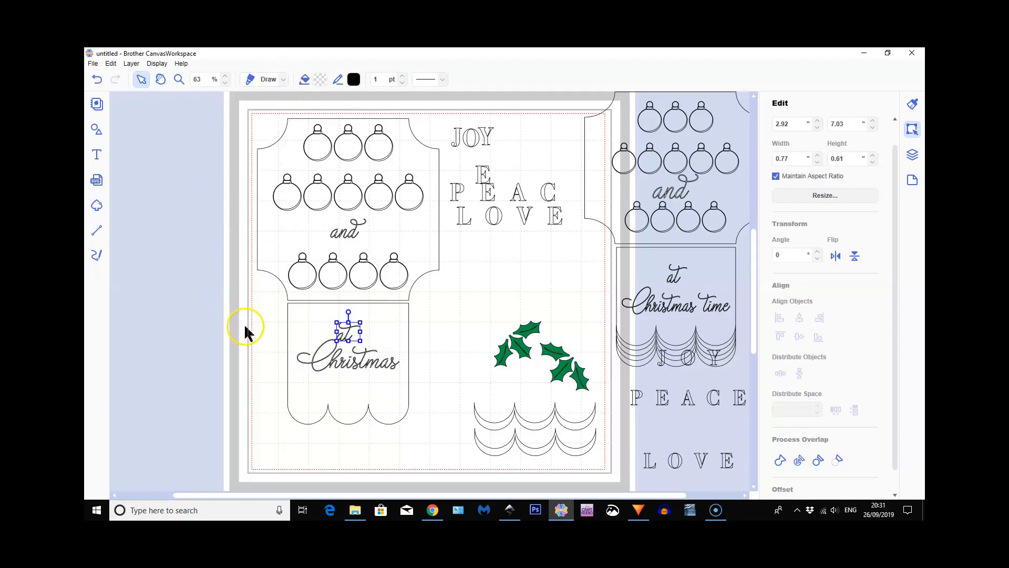